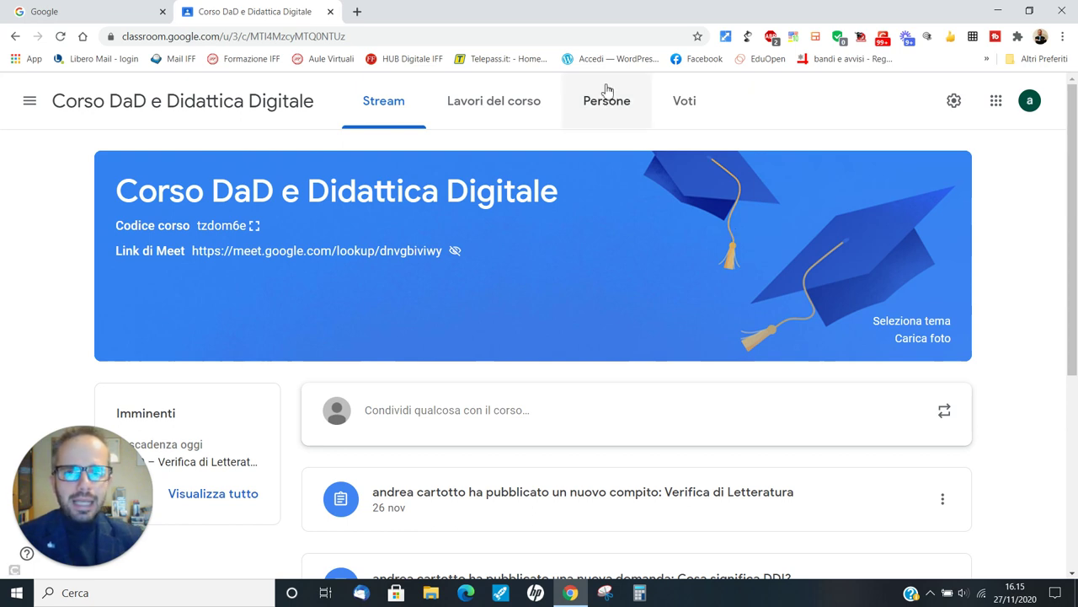
Create a quiz assignment in the course's classwork and title it "Verifica di Letteratura"
left_click(534, 106)
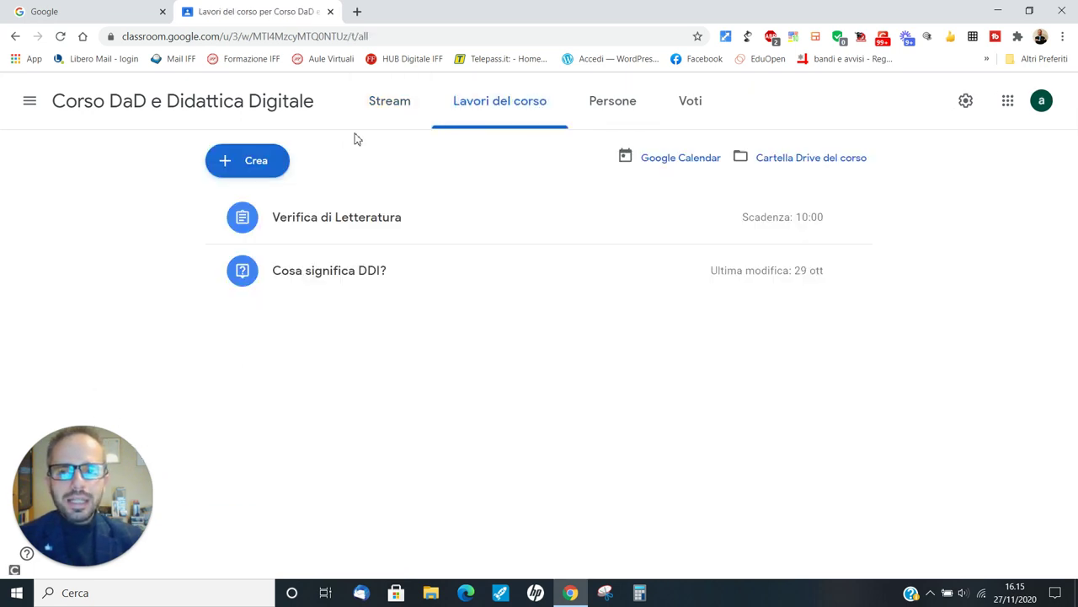
left_click(253, 167)
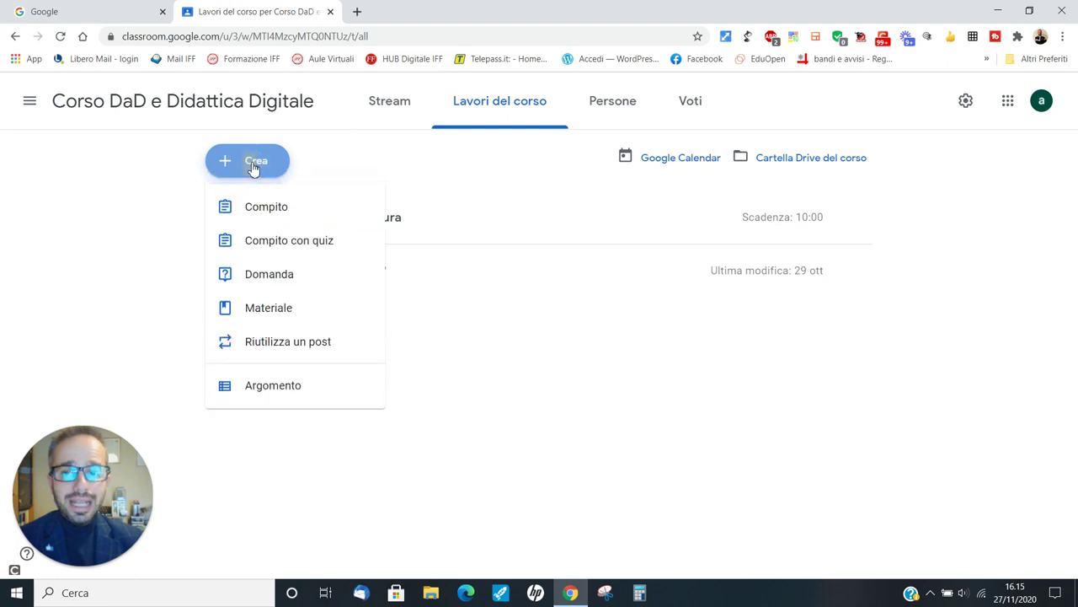
left_click(284, 246)
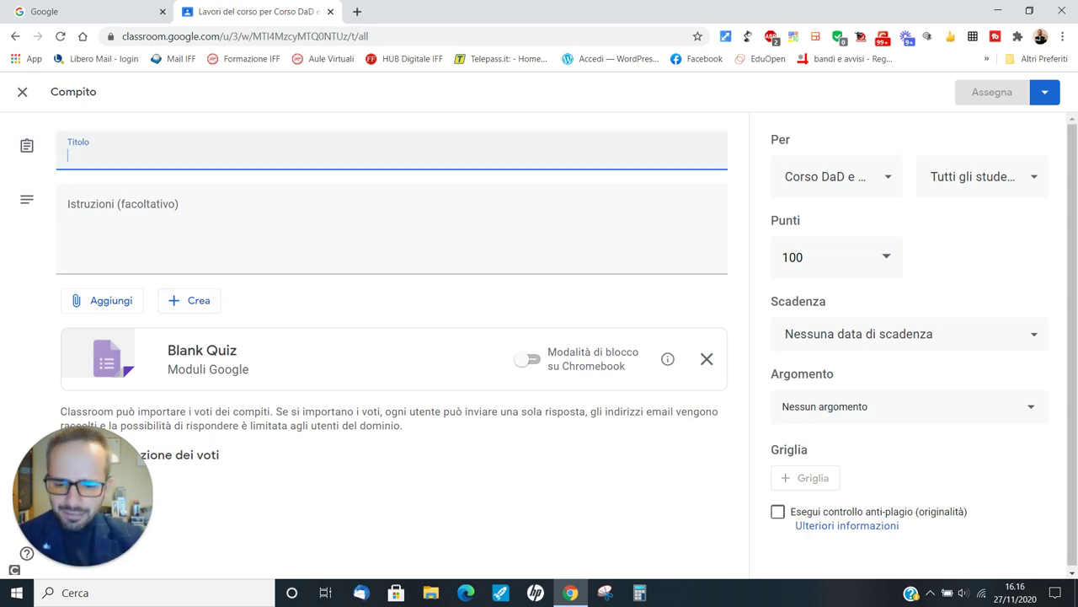
type("Verifica di Letteratura")
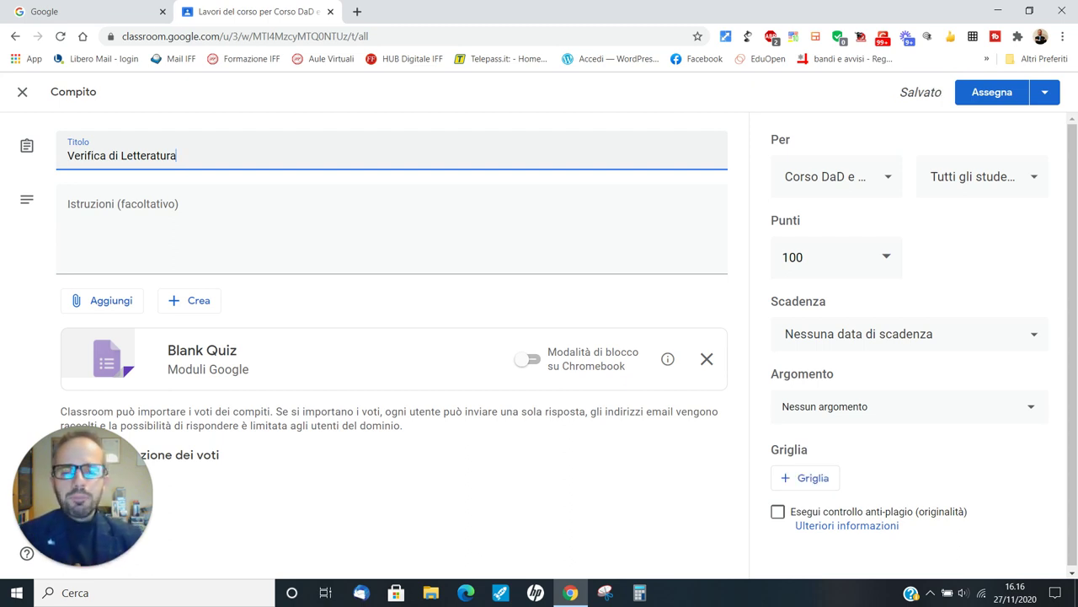
Enter the assignment instructions "Con questo quiz, andiamo a verificare le vostre competenze sulla poetica di Leopardi."
left_click(445, 214)
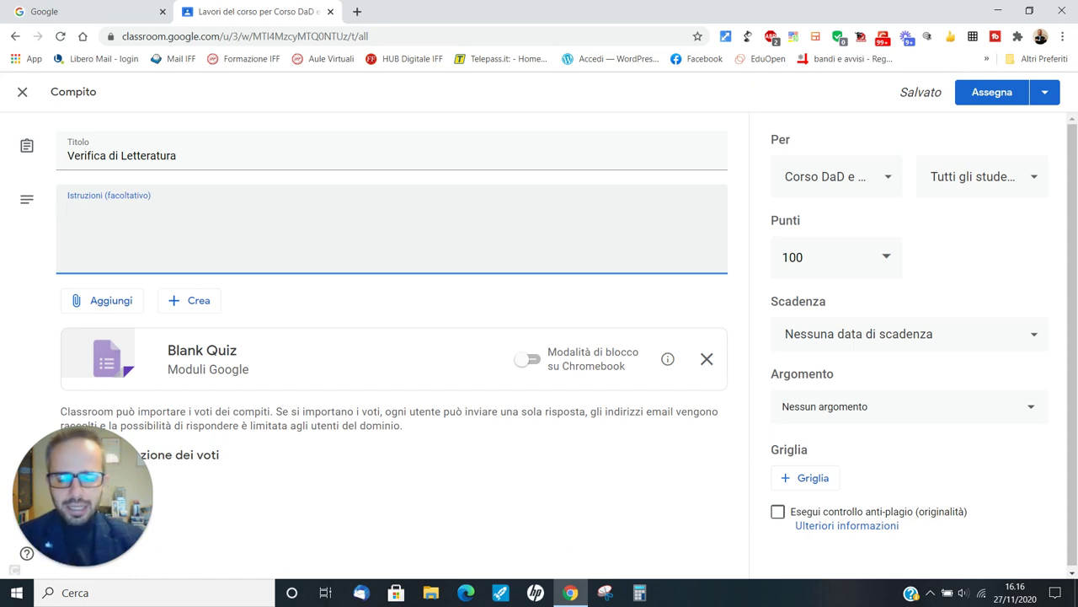
type("COn questo quiz")
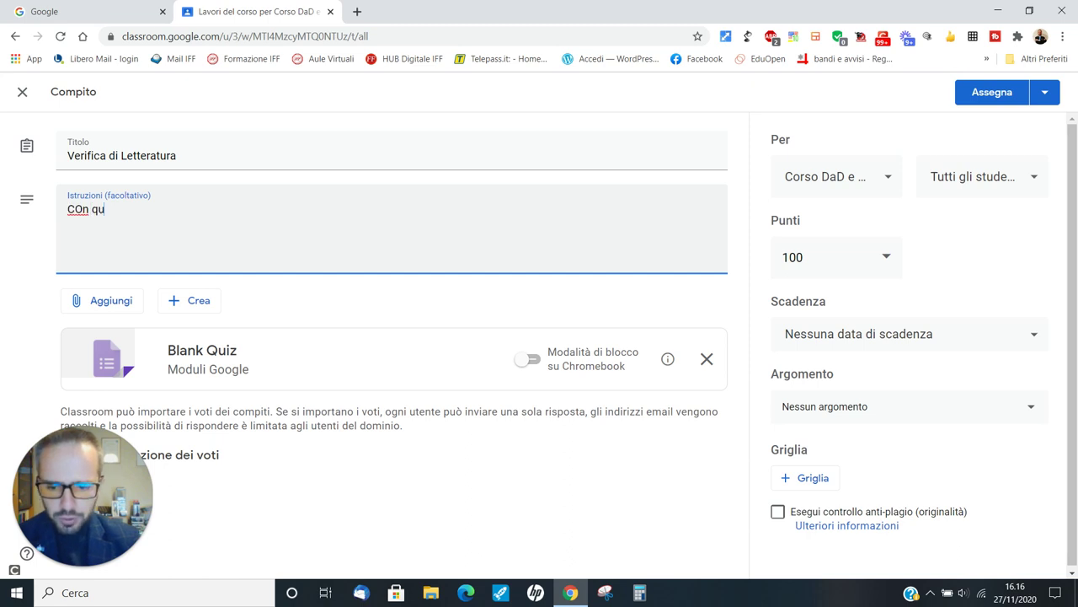
key("BackSpace")
key("BackSpace")
key("BackSpace")
key("BackSpace")
key("BackSpace")
key("BackSpace")
key("BackSpace")
key("BackSpace")
key("BackSpace")
key("BackSpace")
key("BackSpace")
key("BackSpace")
key("BackSpace")
key("BackSpace")
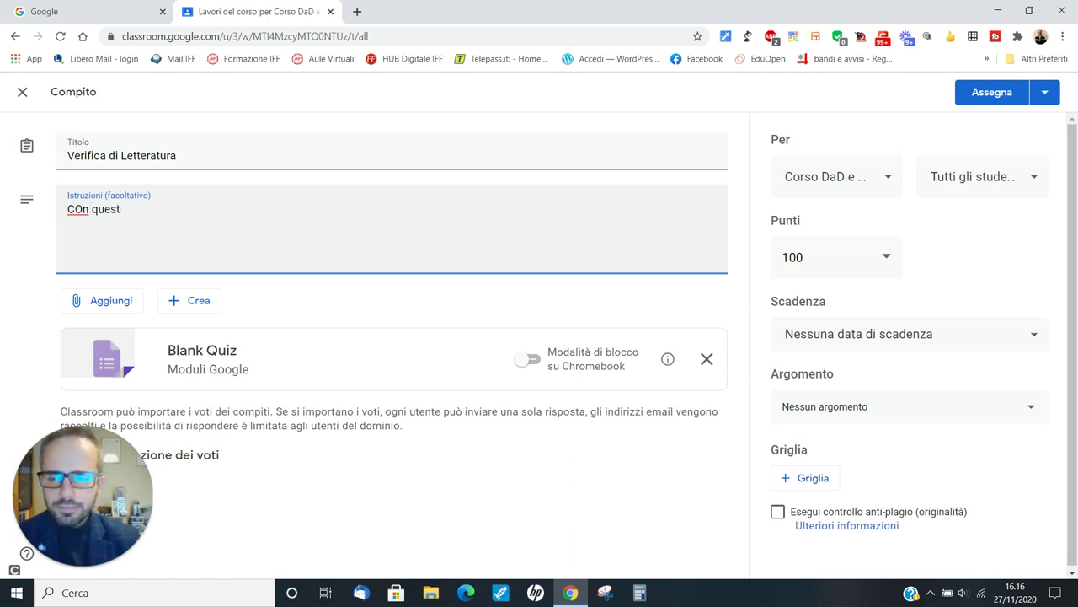
type("on que")
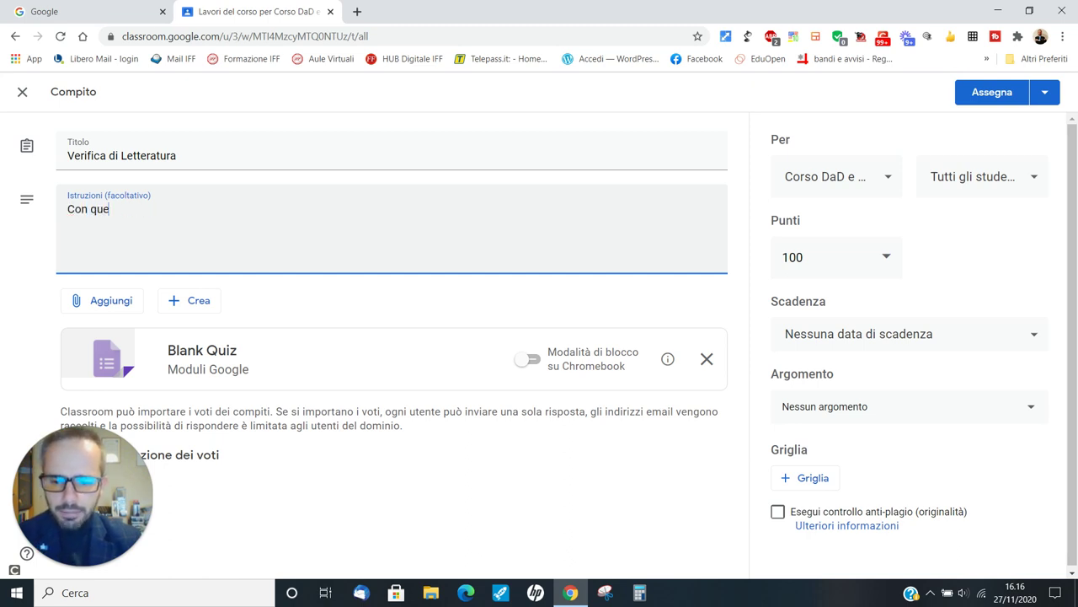
type("sto q")
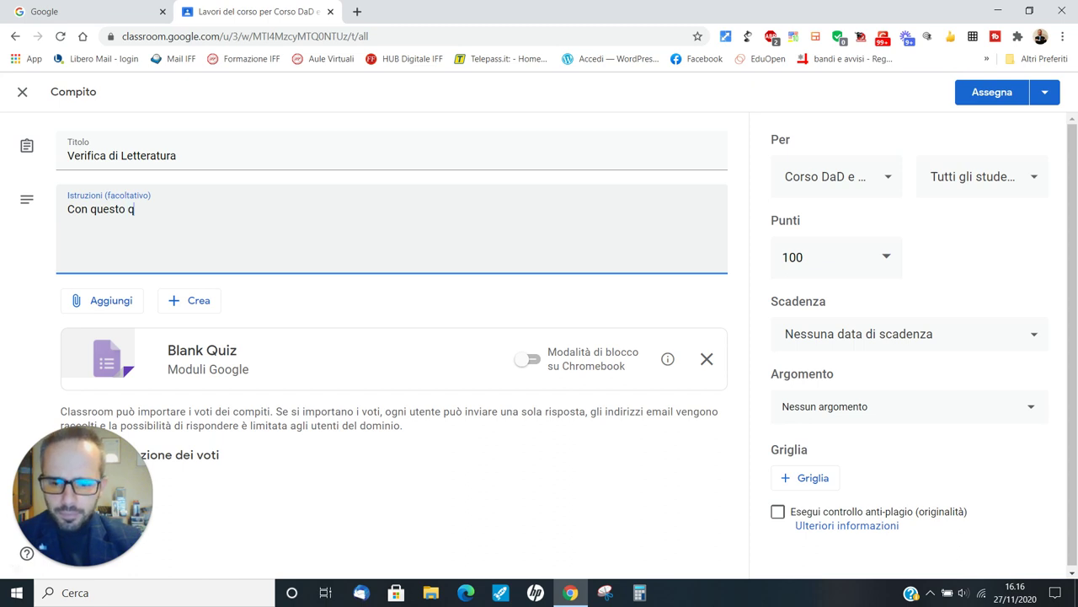
type("uiz, andiamo a ve")
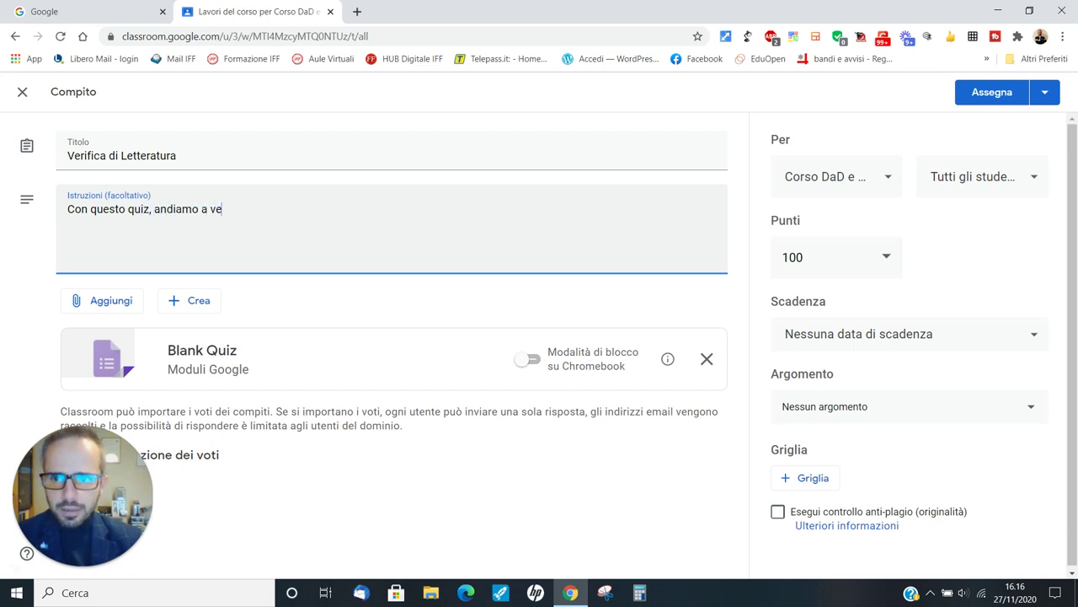
type("rificare le v")
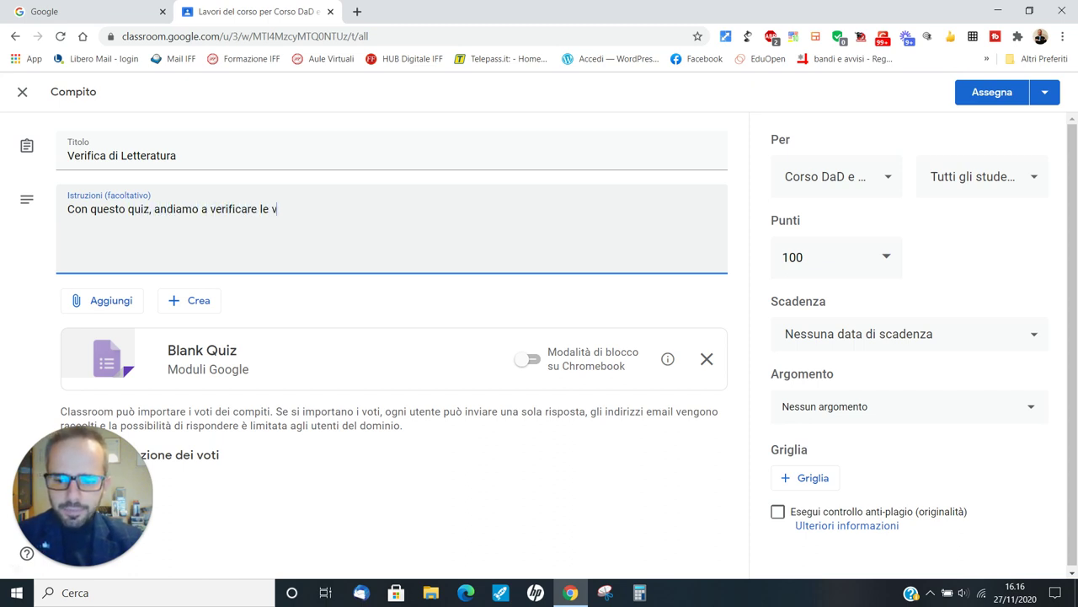
type("ostre competenz")
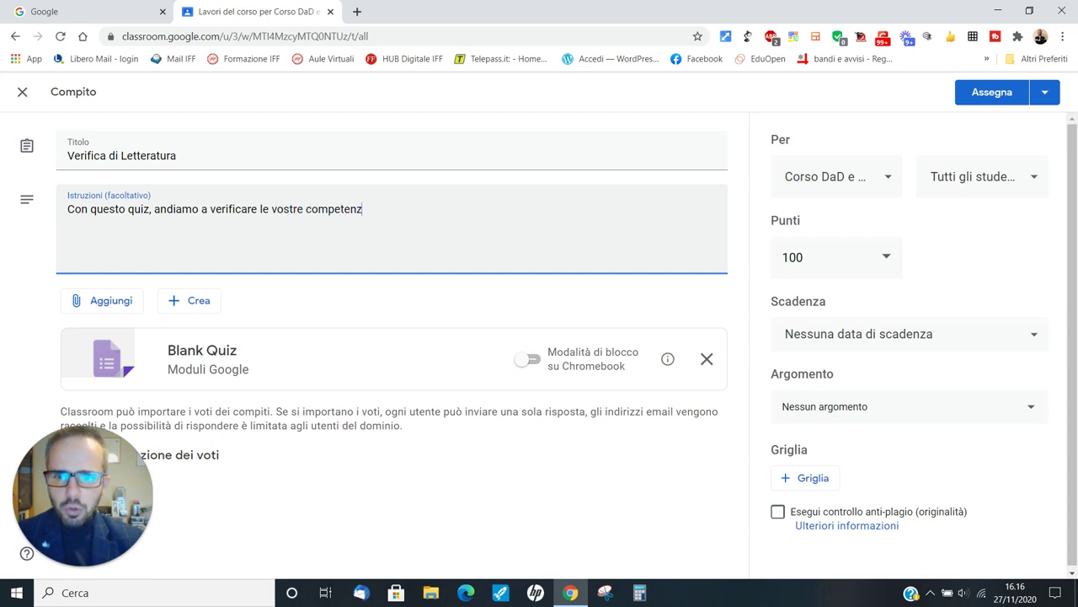
type("e sulla poet")
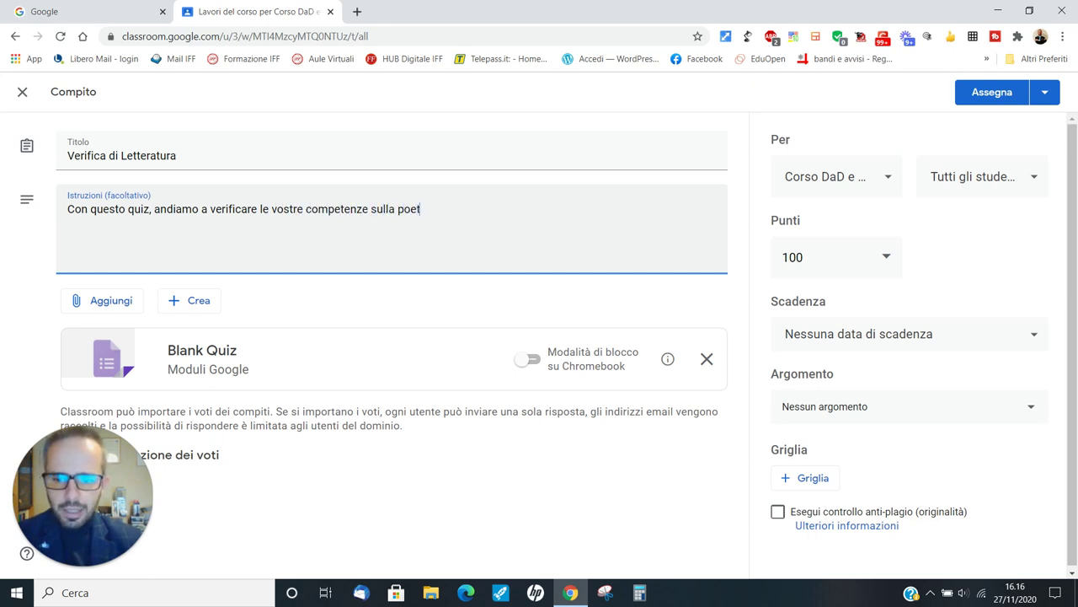
type("ica di Leopardi.")
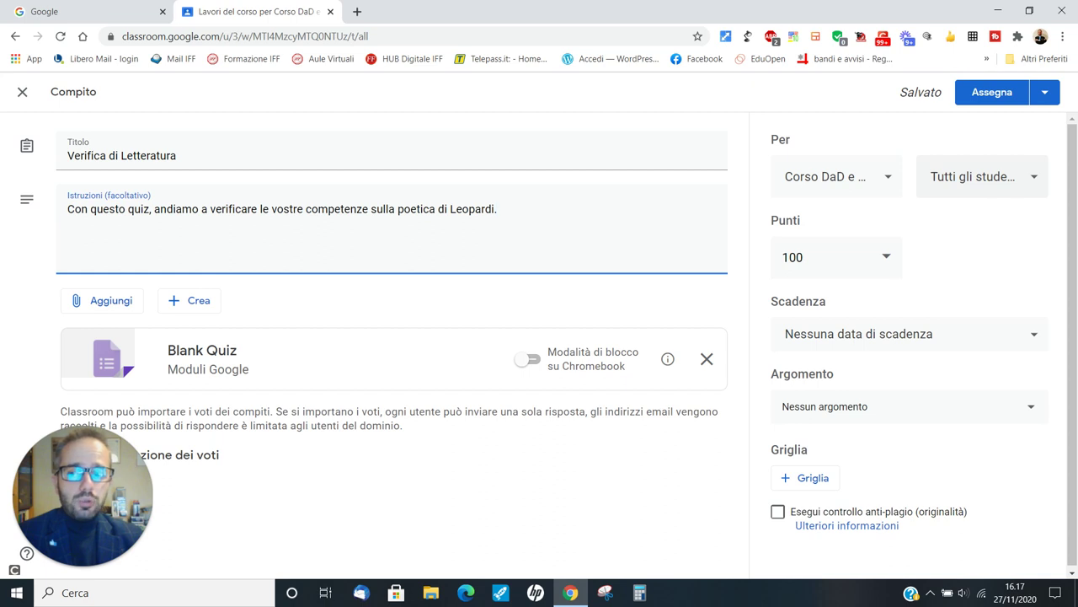
Check which students receive the assignment and set its points to 10
left_click(982, 176)
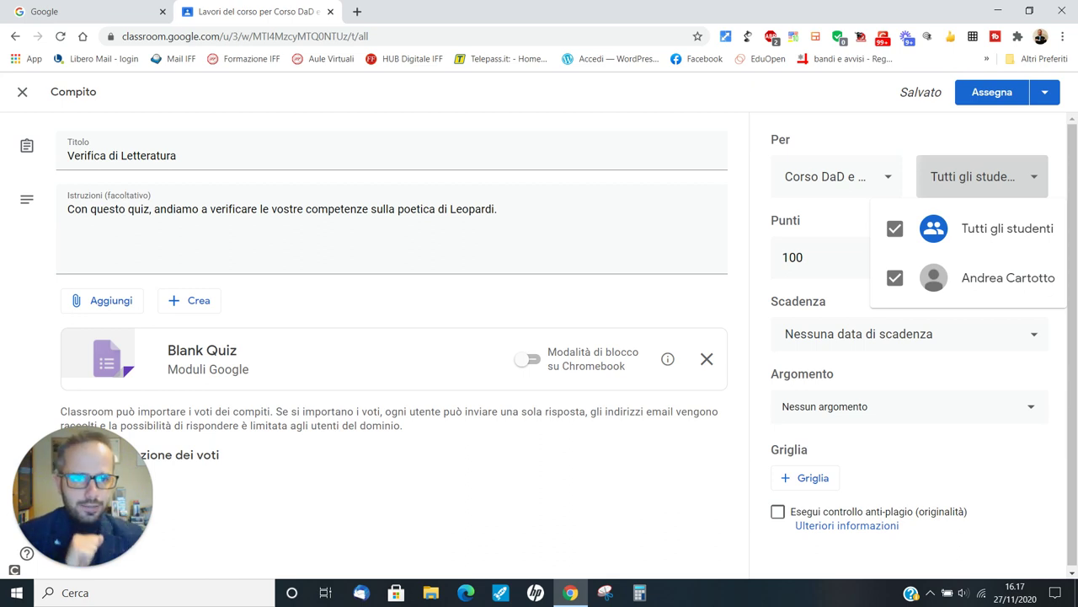
key("Escape")
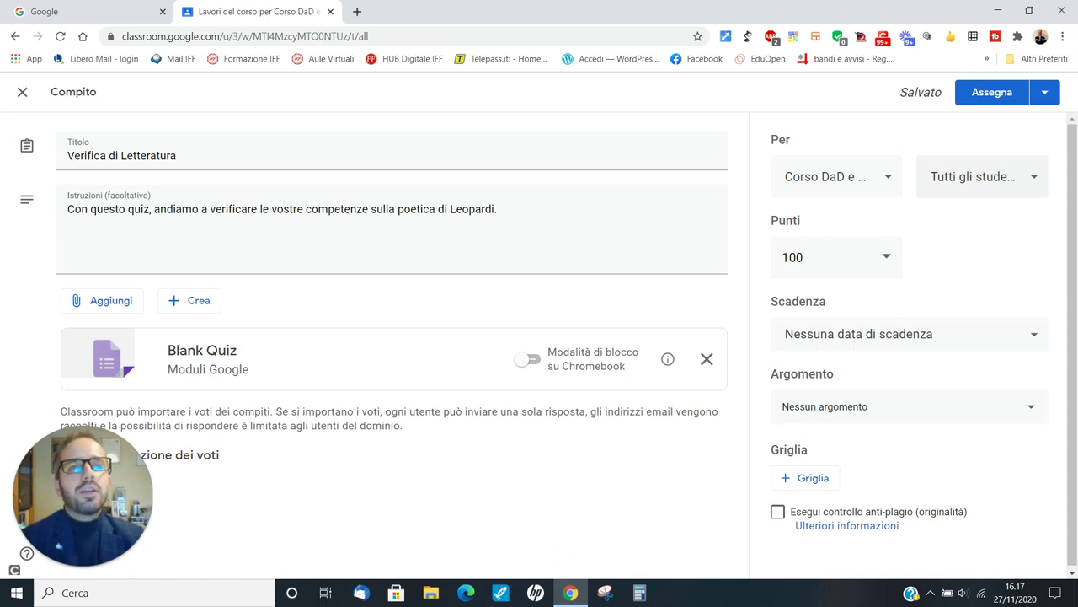
left_click(804, 257)
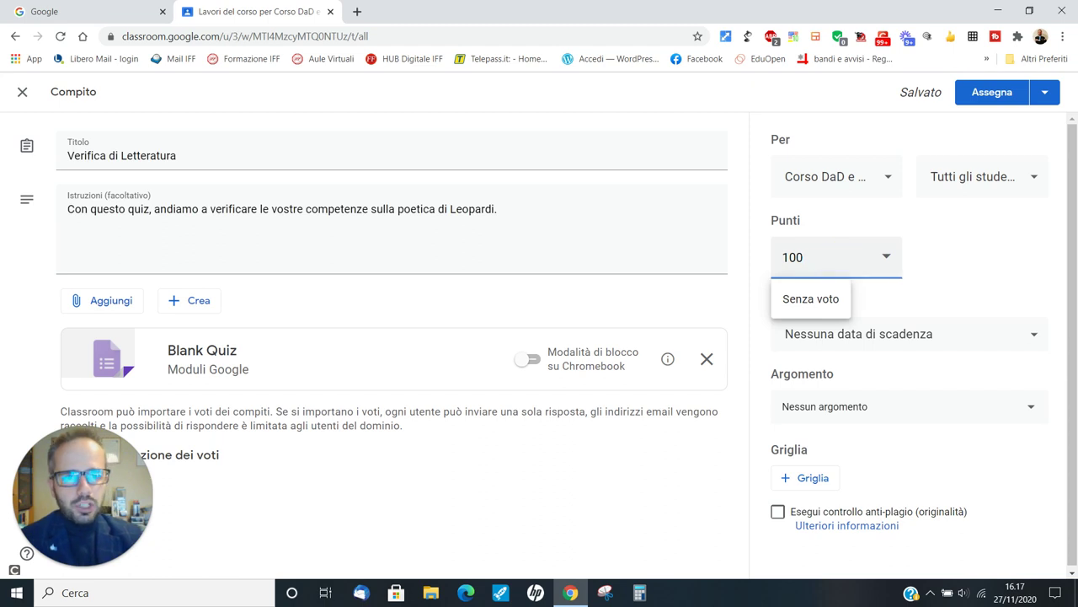
double_click(779, 251)
type("10")
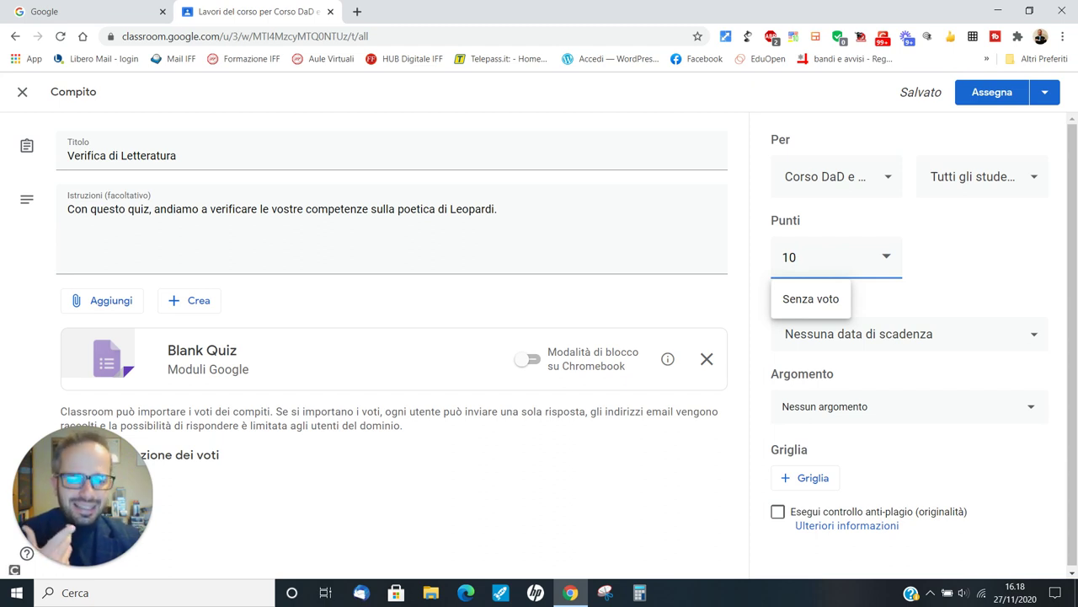
Create a new topic named "Letteratura" for the assignment
left_click(1023, 408)
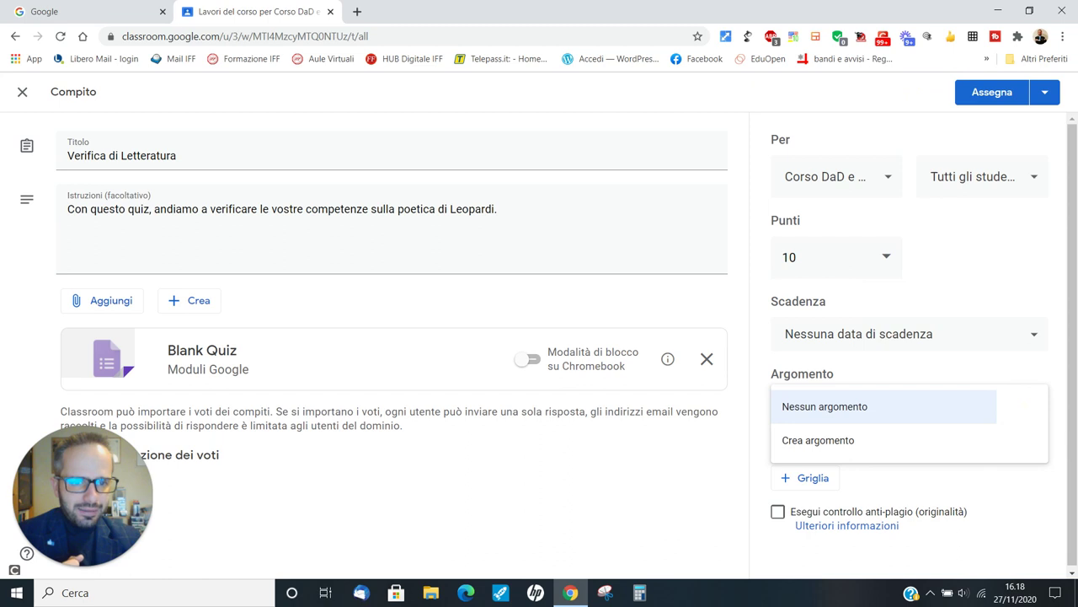
left_click(818, 439)
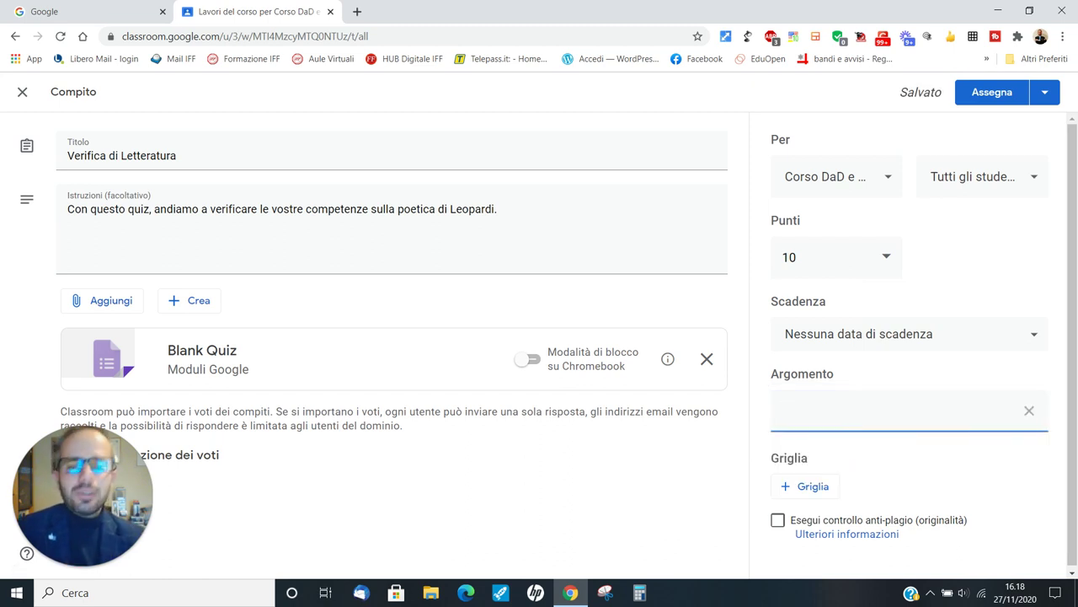
type("Letteratura")
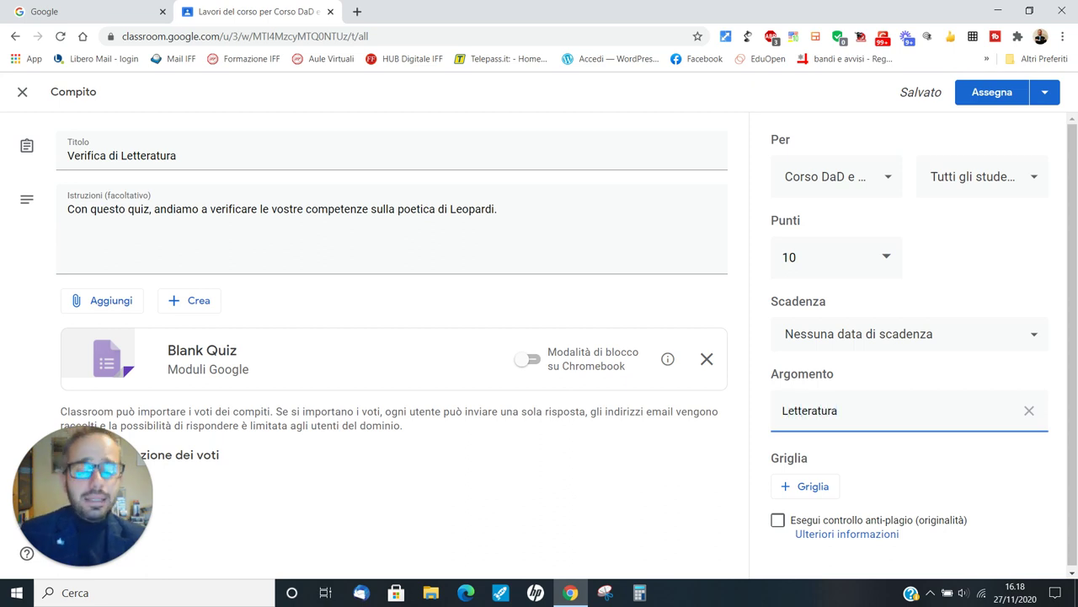
left_click(653, 482)
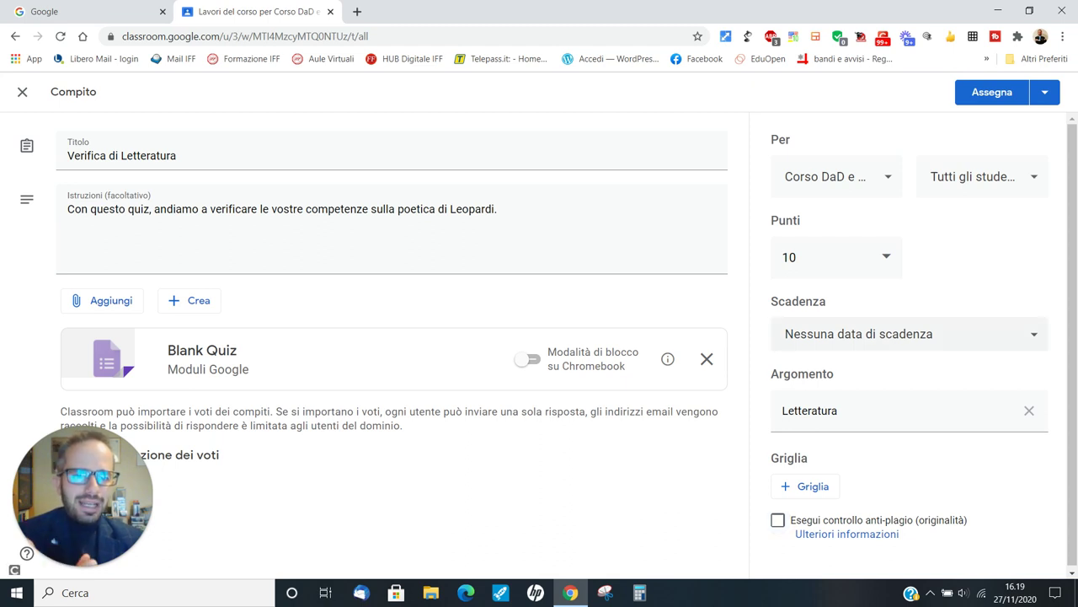
Set the assignment's due date to 28 nov 2020 at 15:00
left_click(1035, 334)
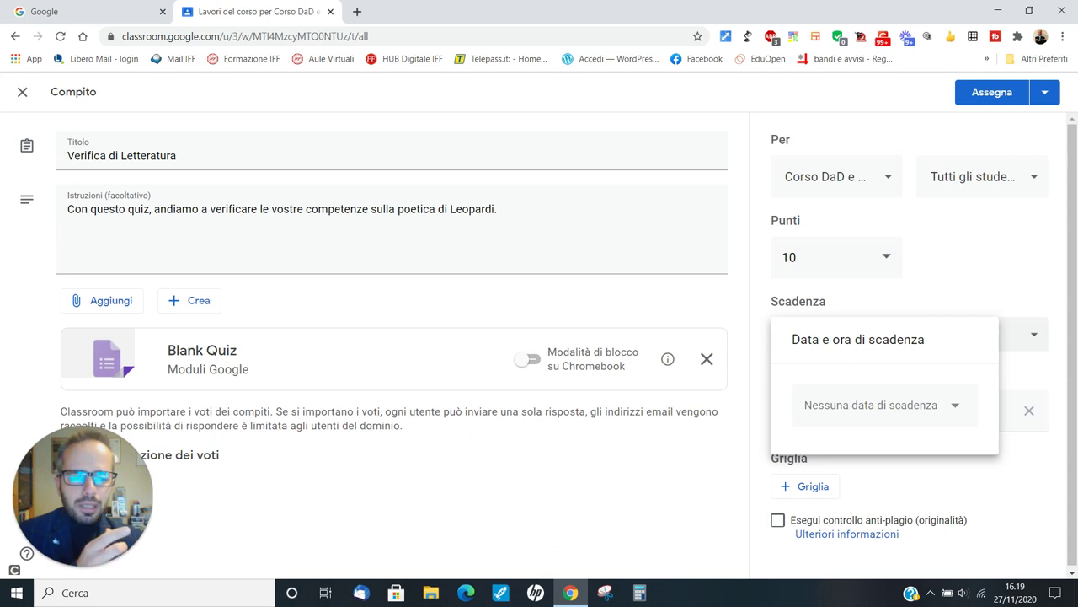
left_click(956, 404)
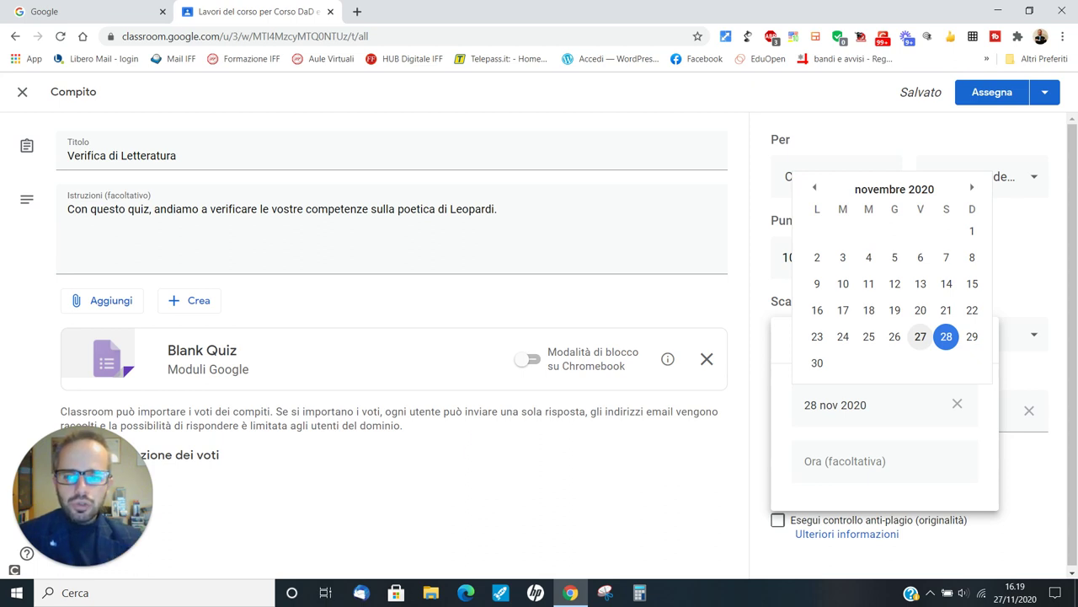
left_click(946, 336)
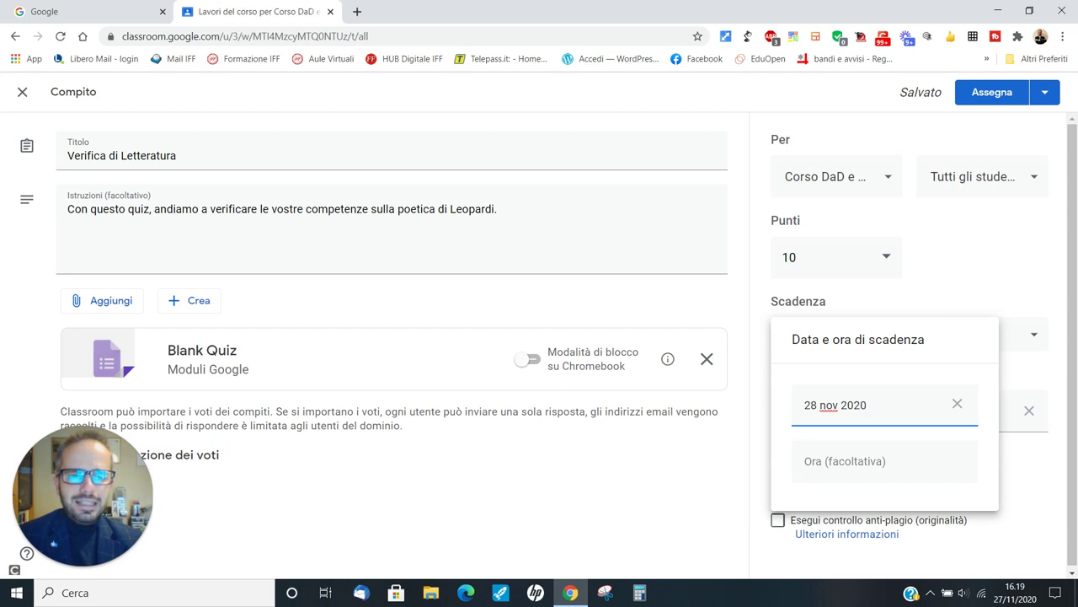
left_click(842, 461)
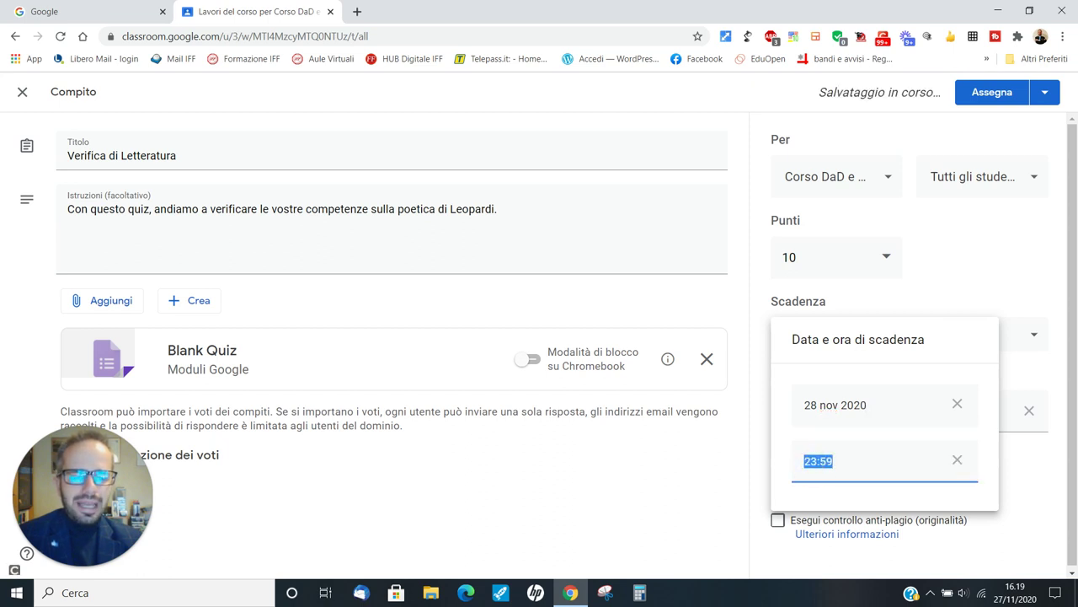
type("15:00")
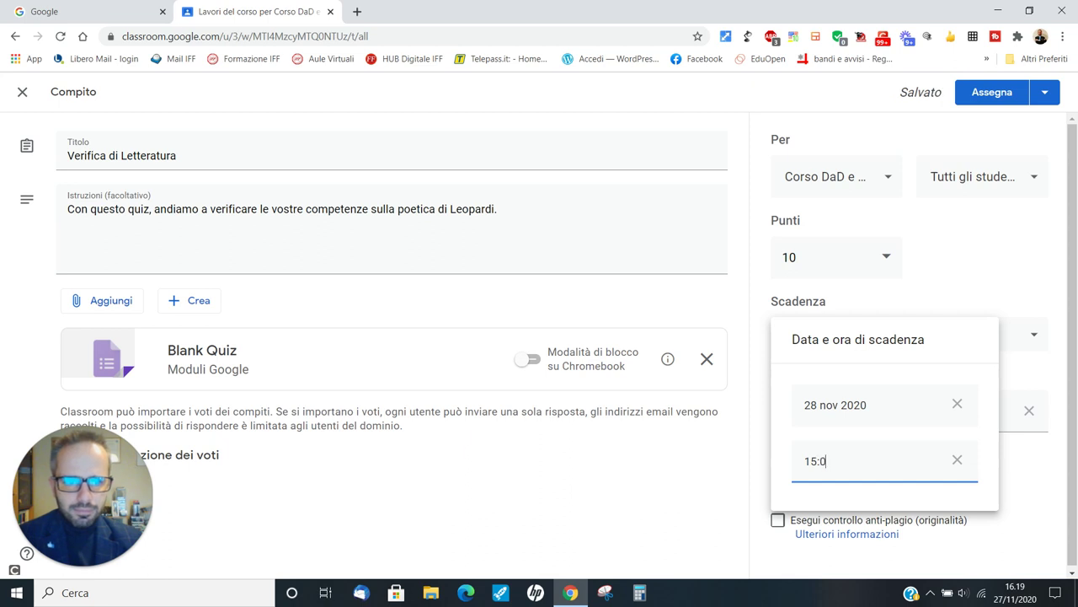
left_click(732, 458)
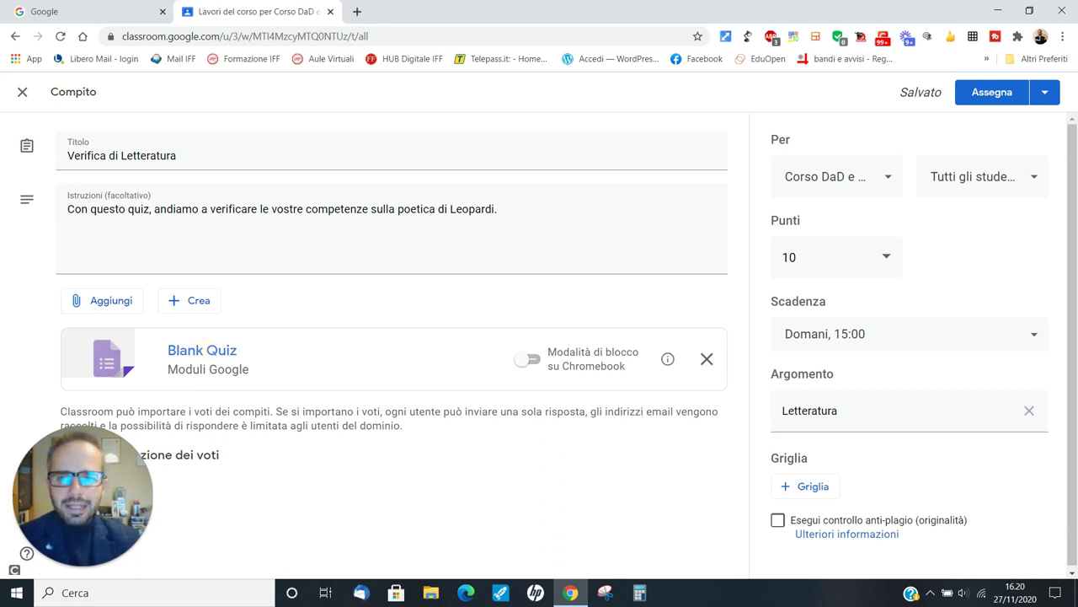
Open the attached Blank Quiz form and set its general settings to collect email addresses and limit respondents to 1 response
left_click(203, 349)
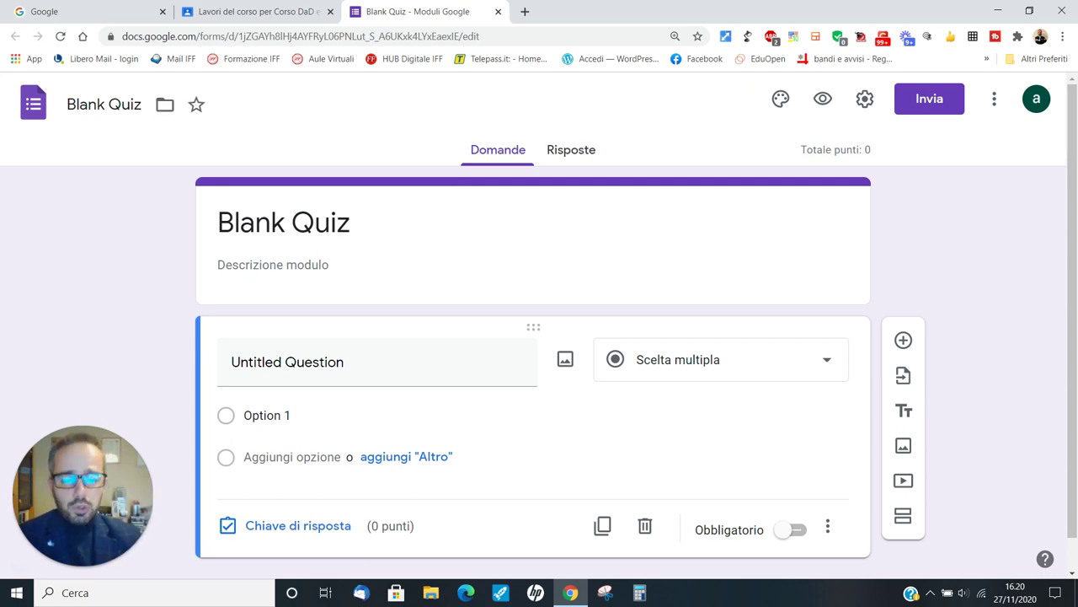
left_click(865, 99)
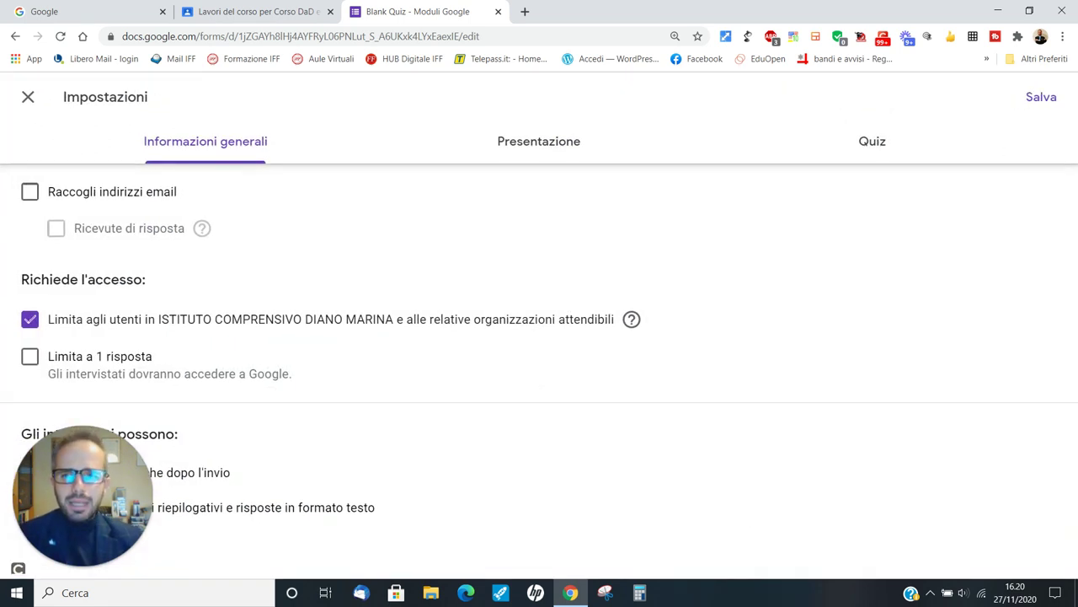
left_click(30, 191)
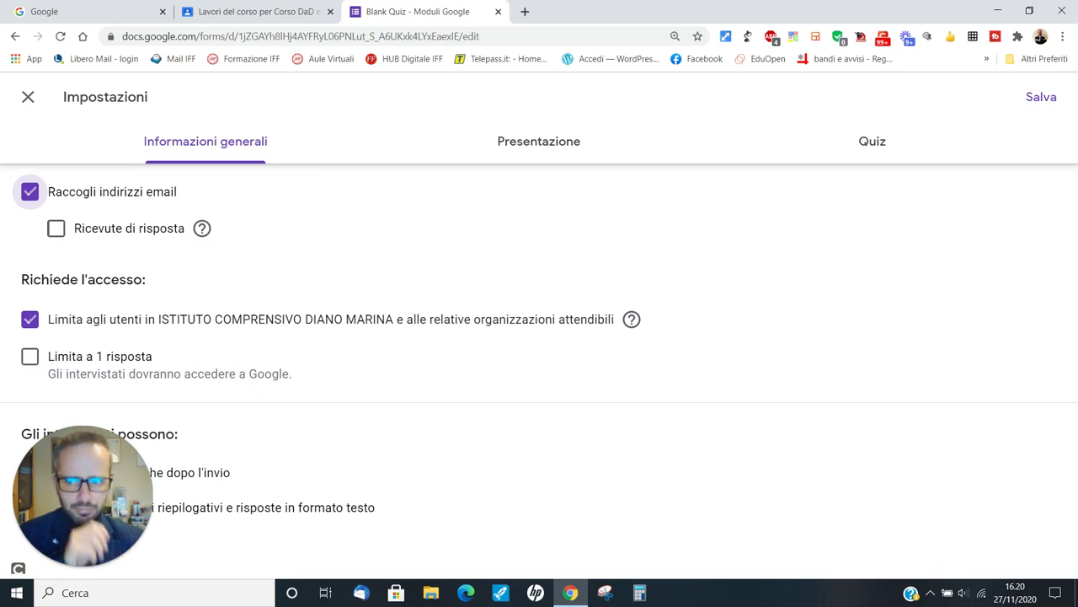
left_click(30, 356)
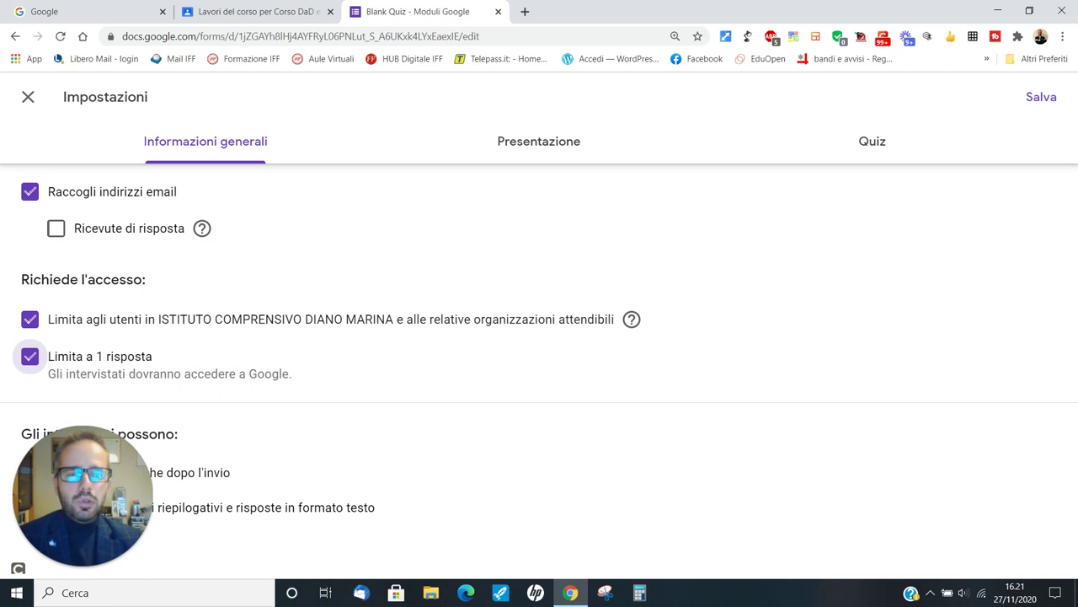
Review the form's quiz options for grade release and respondent visibility, and save the form settings
left_click(872, 141)
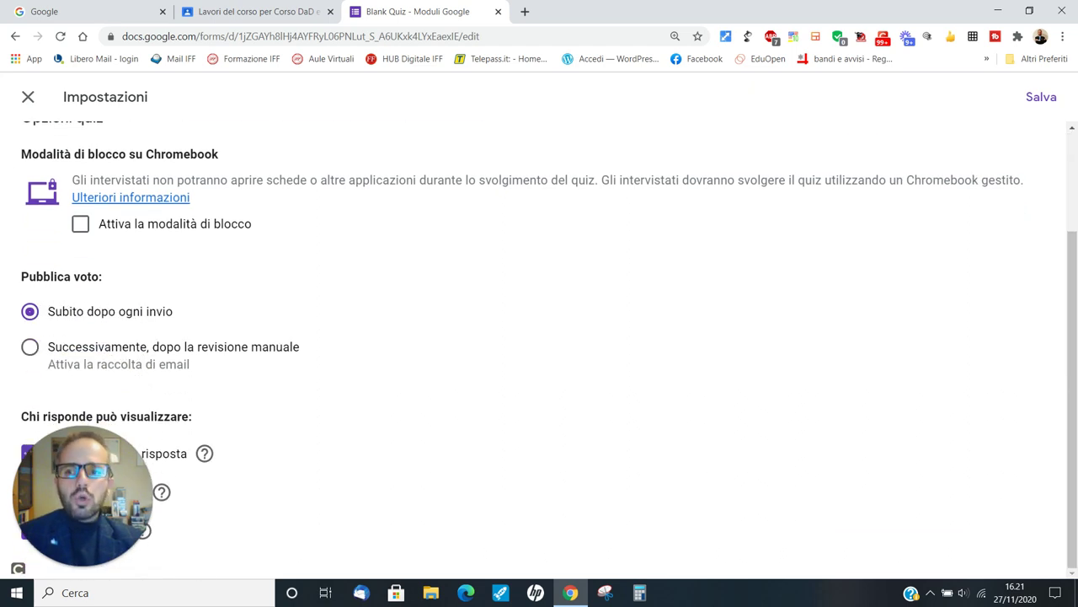
scroll(539, 337, "up", 2)
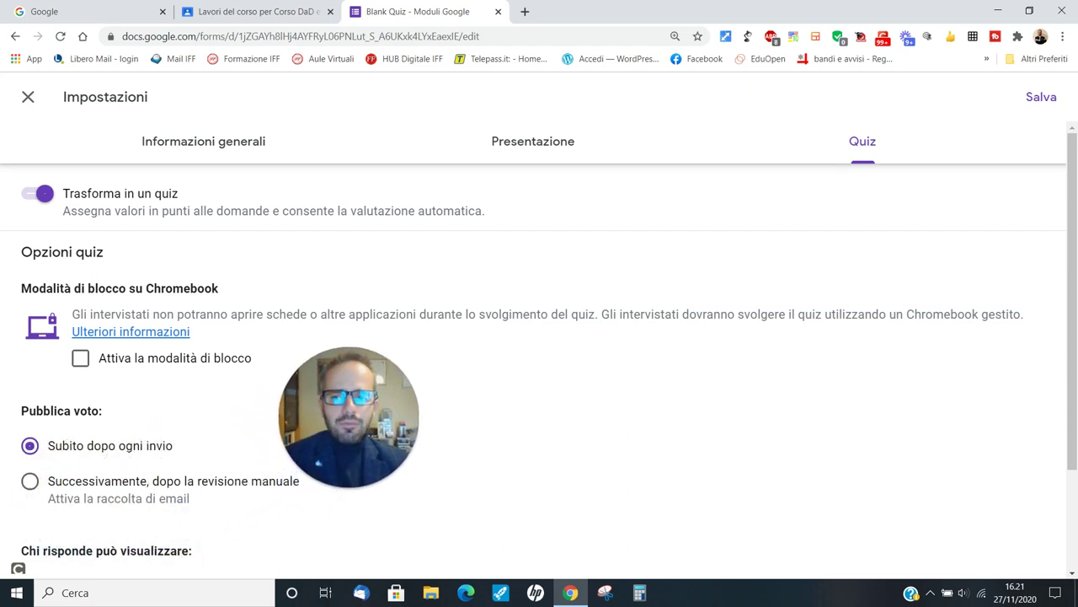
scroll(539, 348, "down", 2)
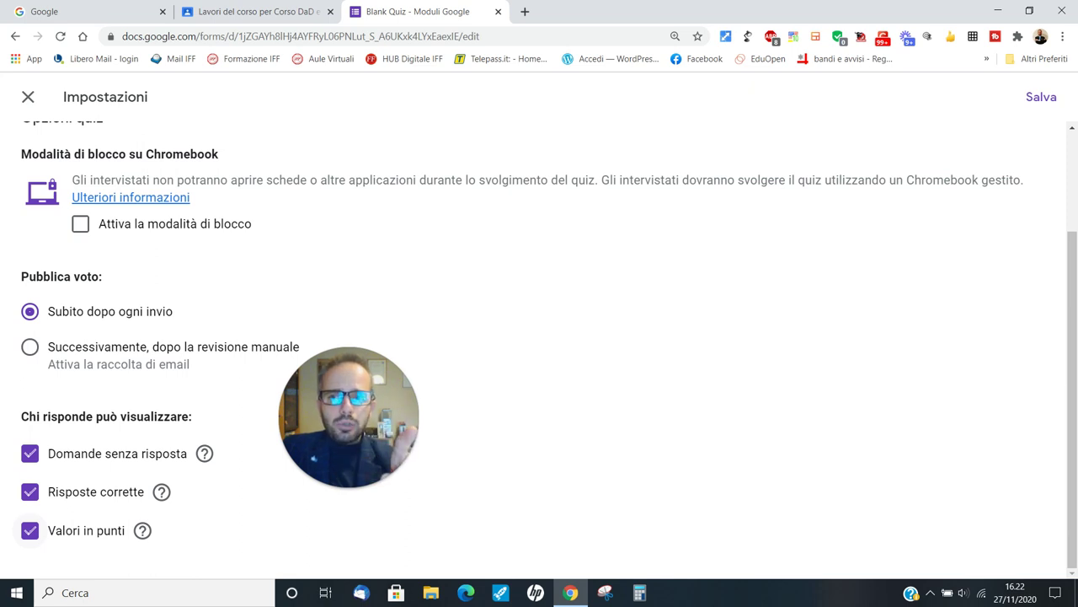
scroll(17, 569, "up", 2)
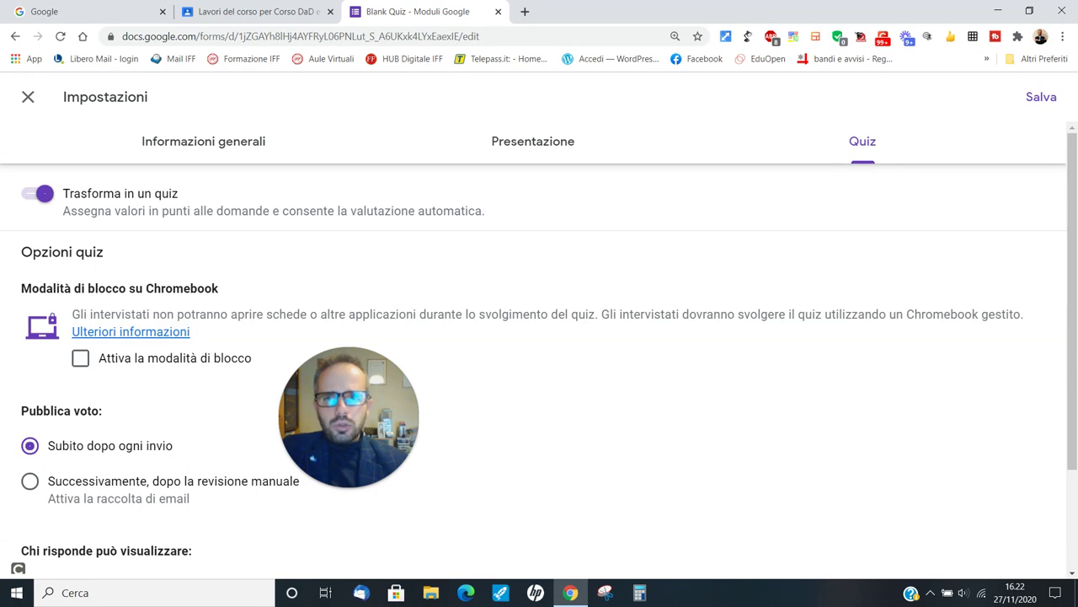
left_click(168, 135)
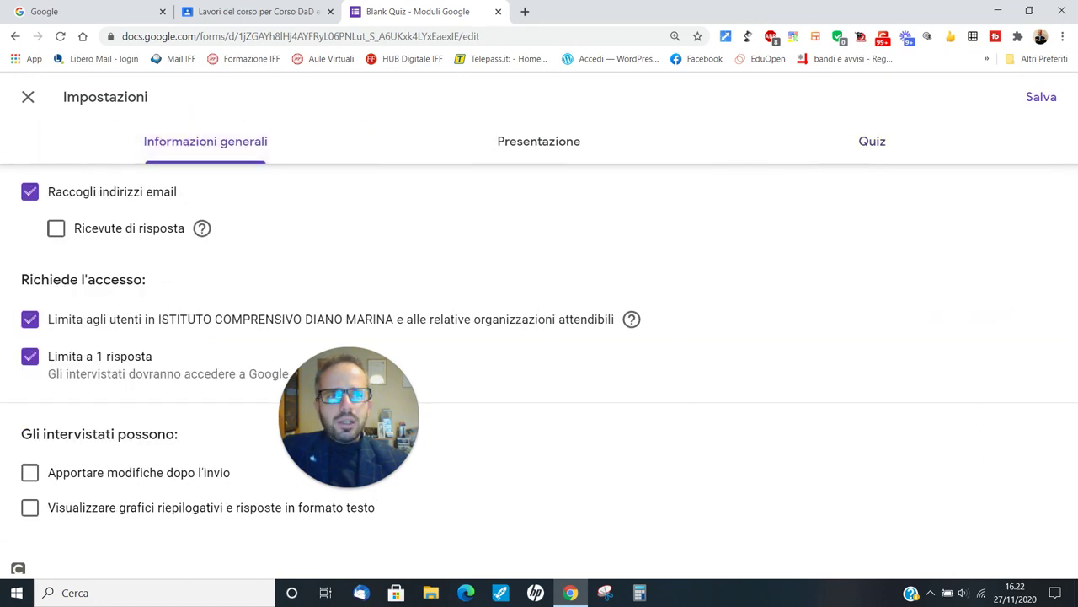
left_click(1041, 96)
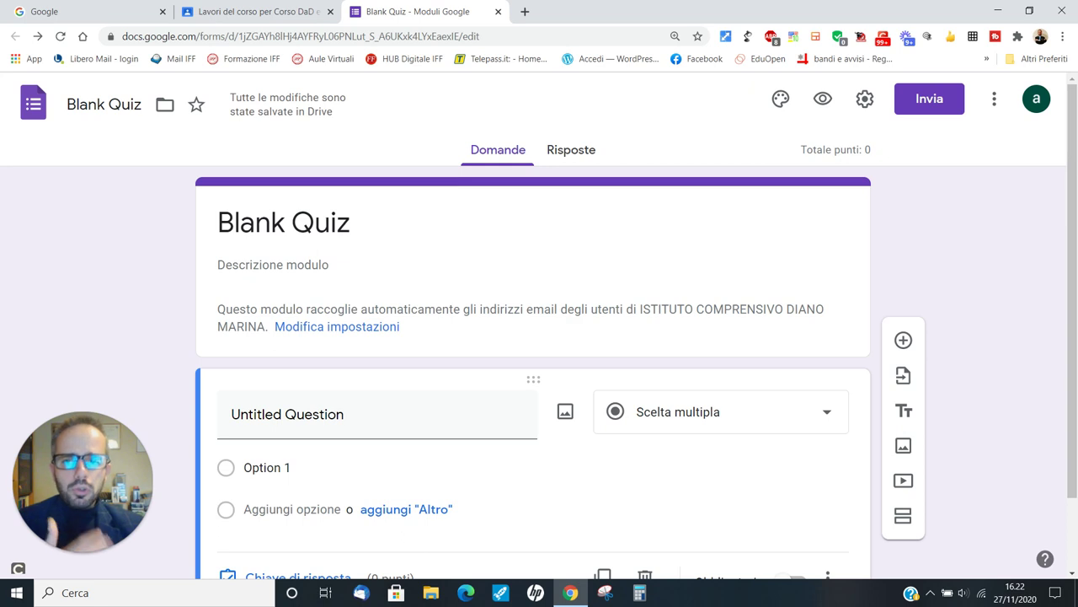
Replace the form's title with "Verifica di Letteratura - 3A"
left_click(283, 222)
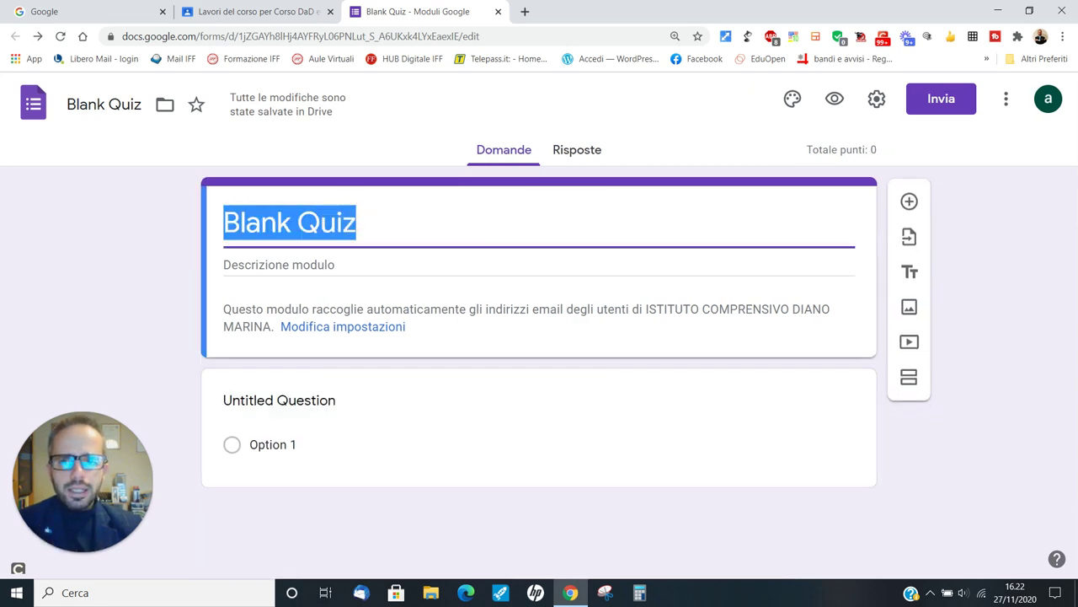
key("BackSpace")
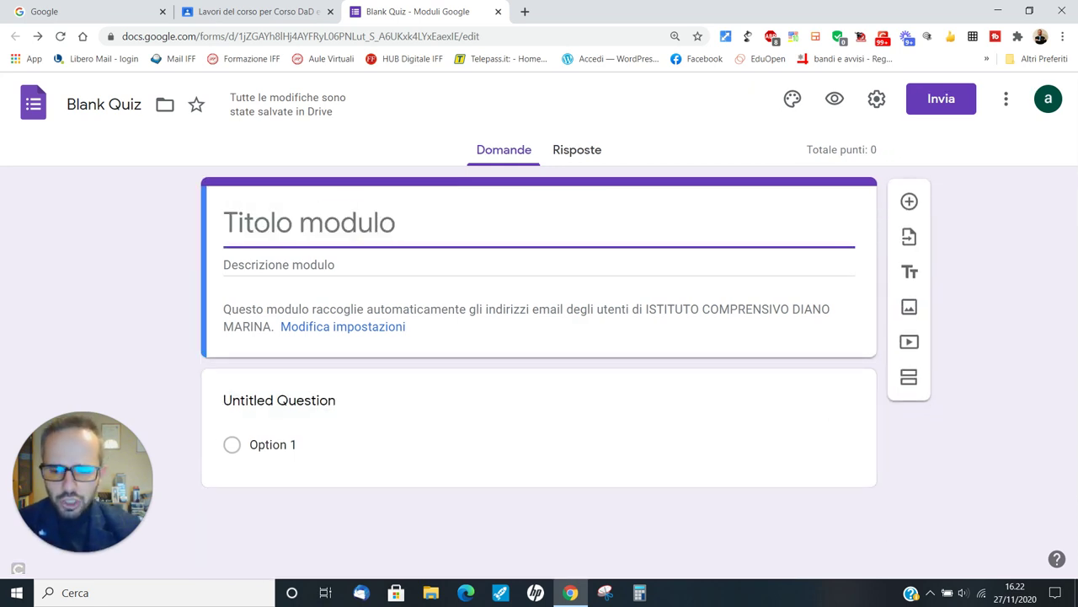
type("Verifica di Le")
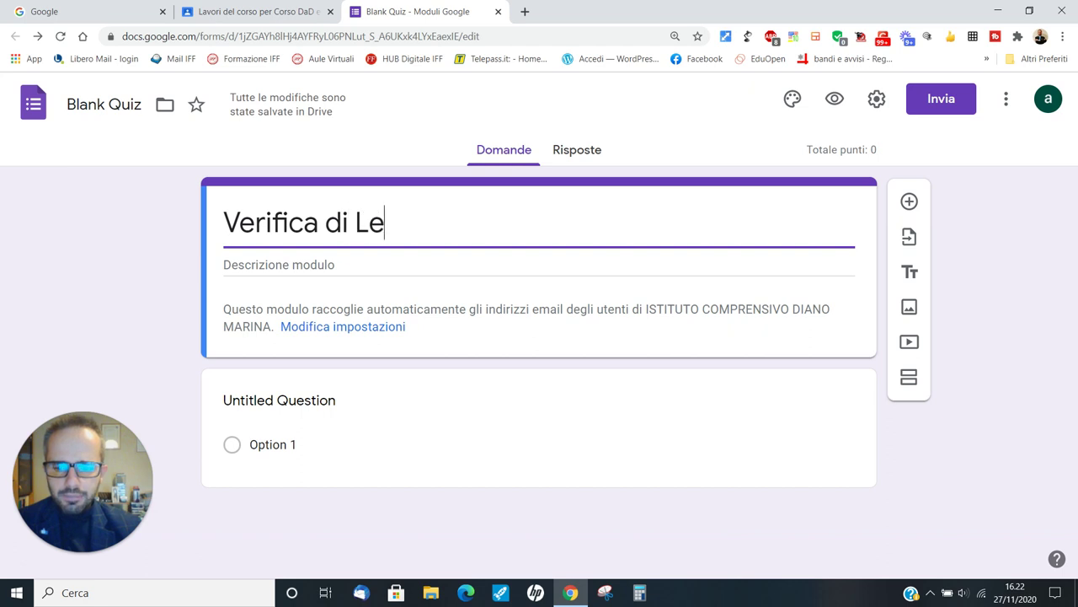
type("tteratu")
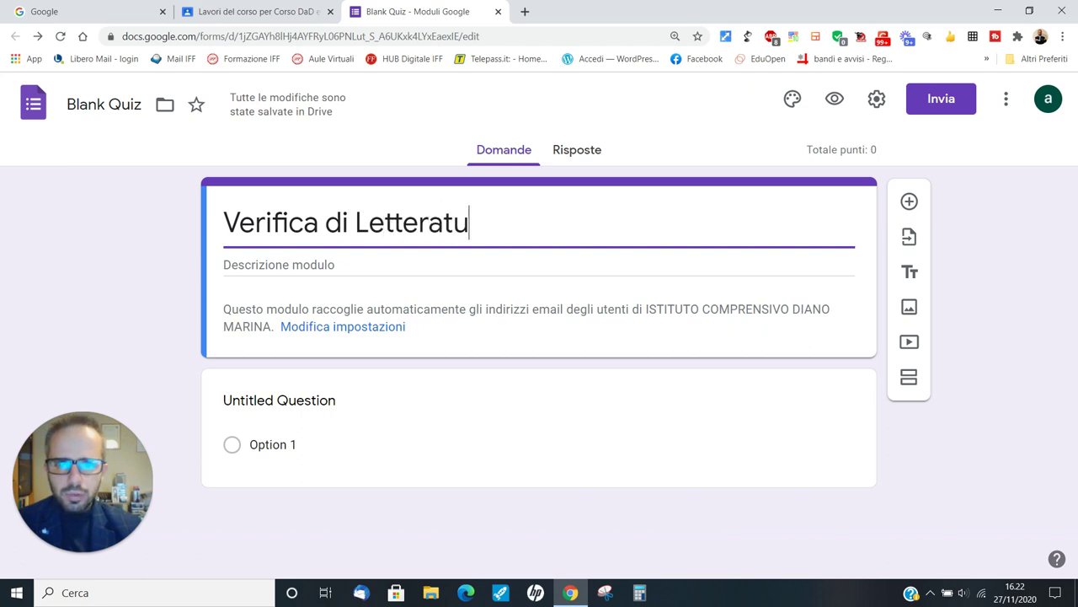
type("ra - 3A")
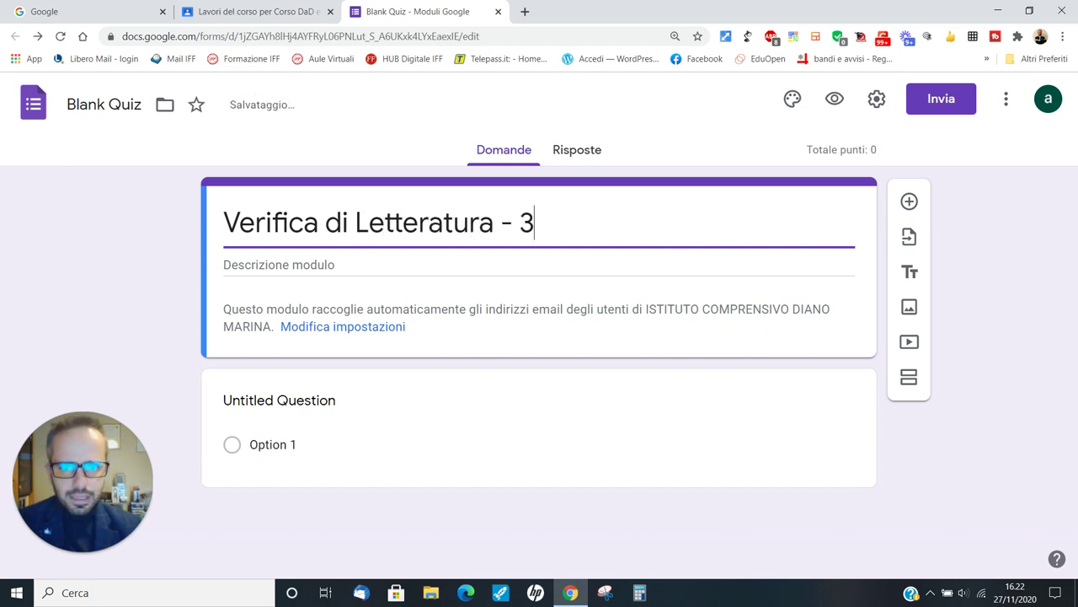
left_click(278, 265)
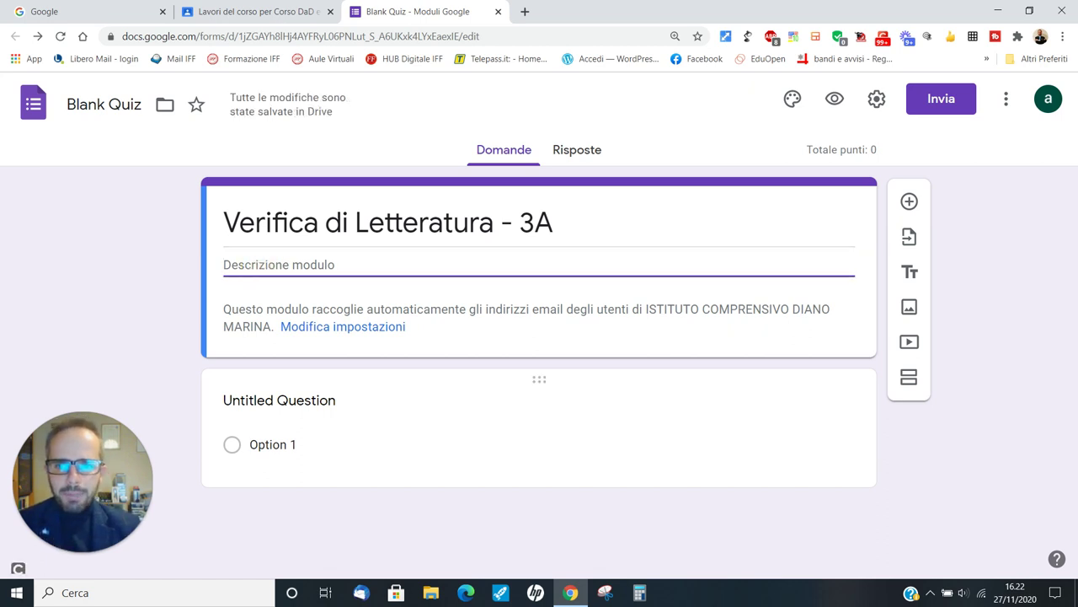
Replace the untitled question's text with: Il componimento in cui il poeta fa riferimento all' "ermo colle" è:
left_click(333, 394)
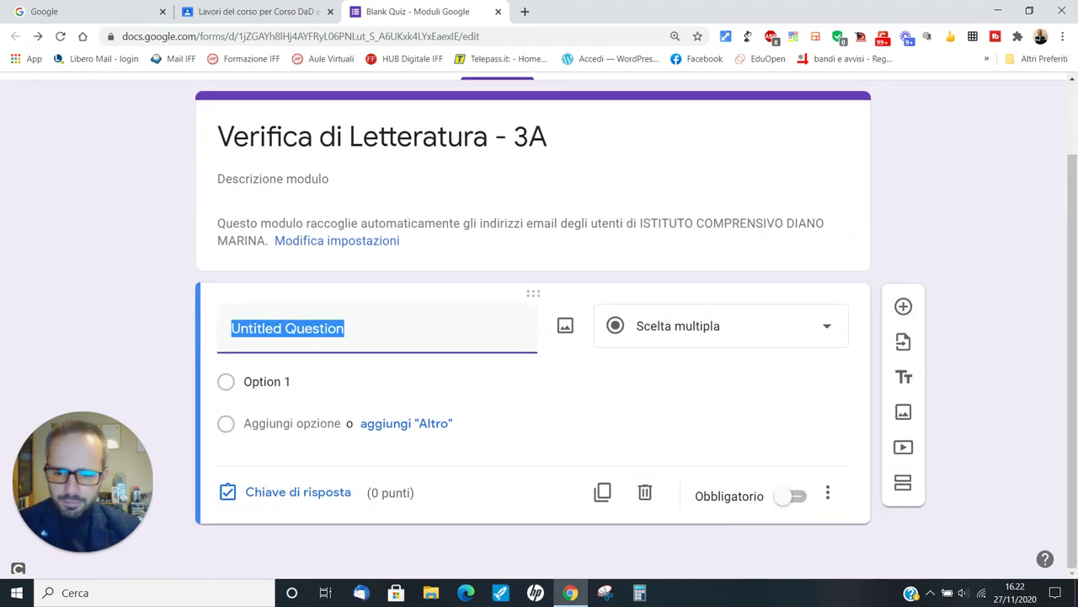
key("BackSpace")
type("I")
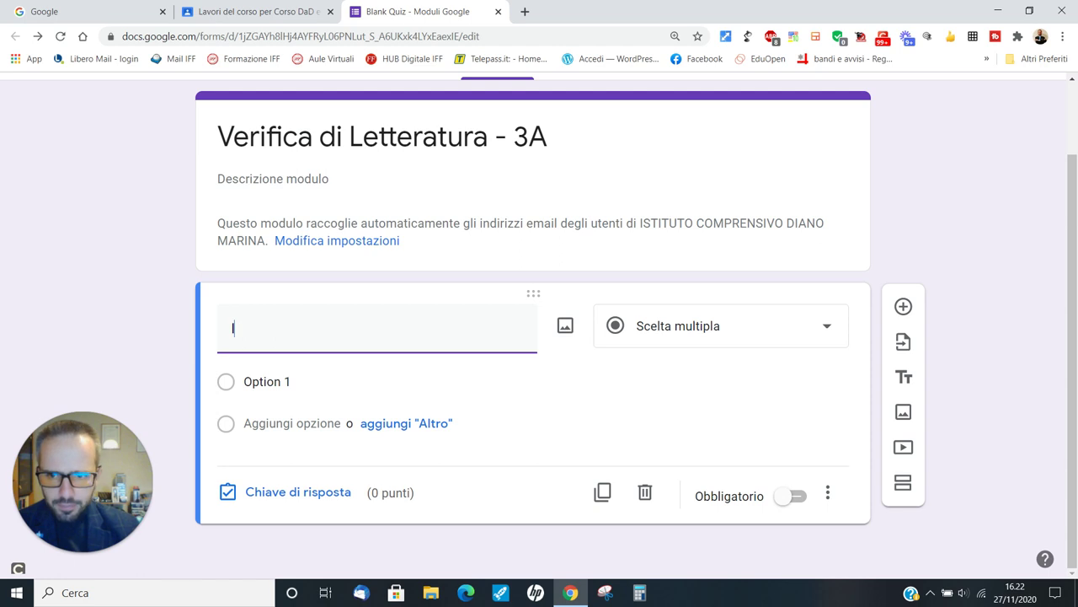
key("BackSpace")
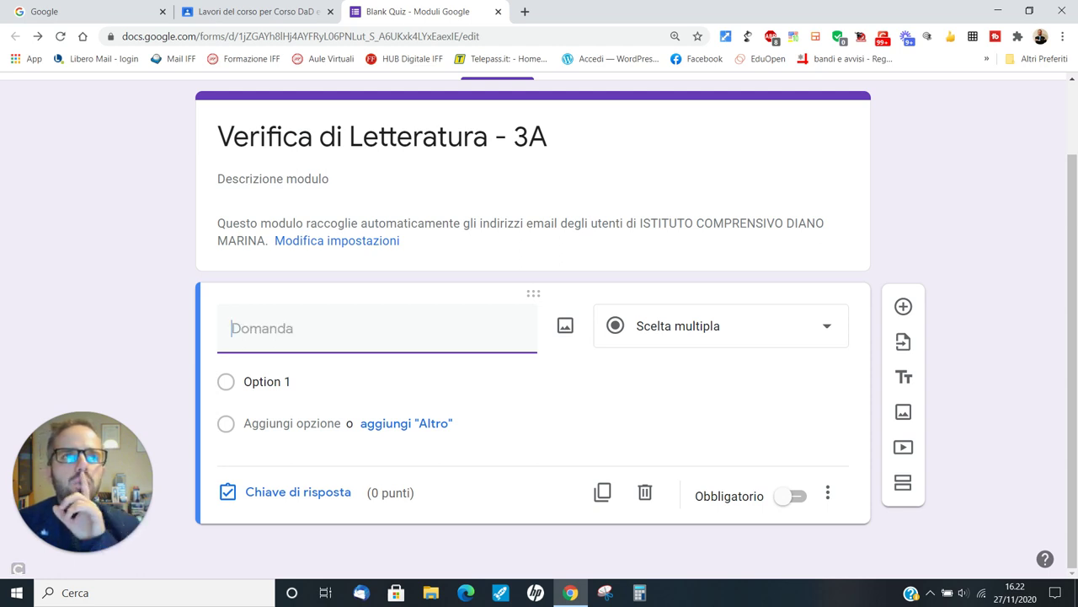
type("Il cpoi")
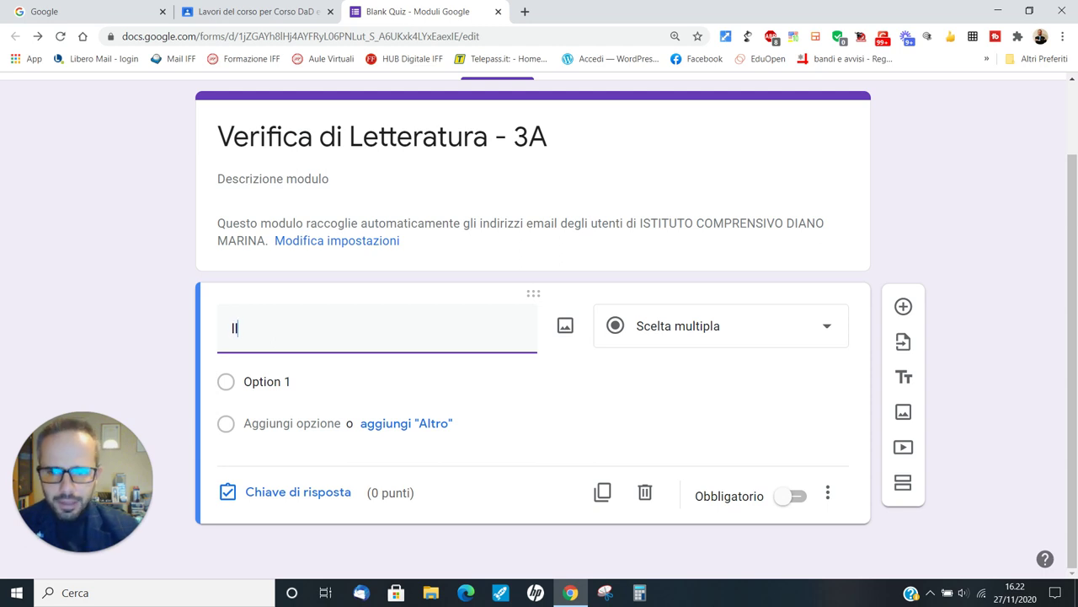
key("BackSpace")
key("BackSpace")
key("BackSpace")
type("om")
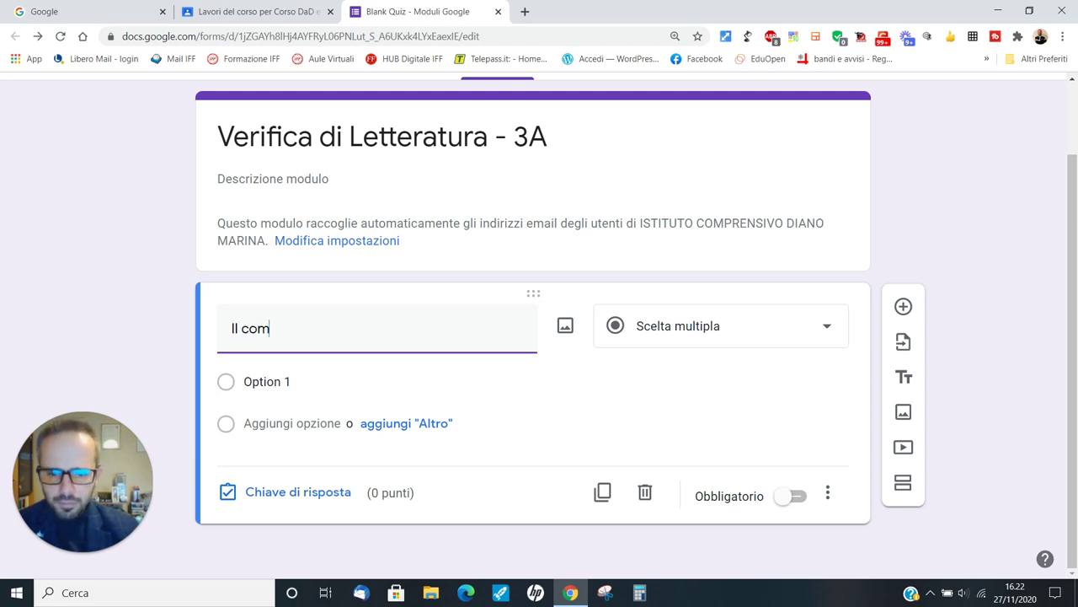
type("ponimento in cui")
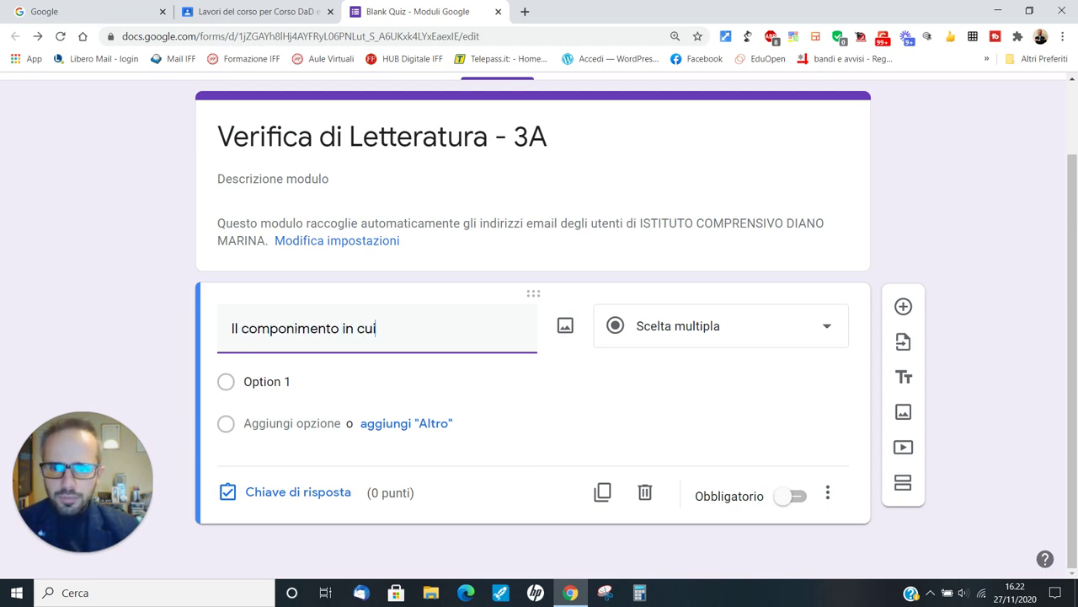
type(" il poeta fa riferimento ")
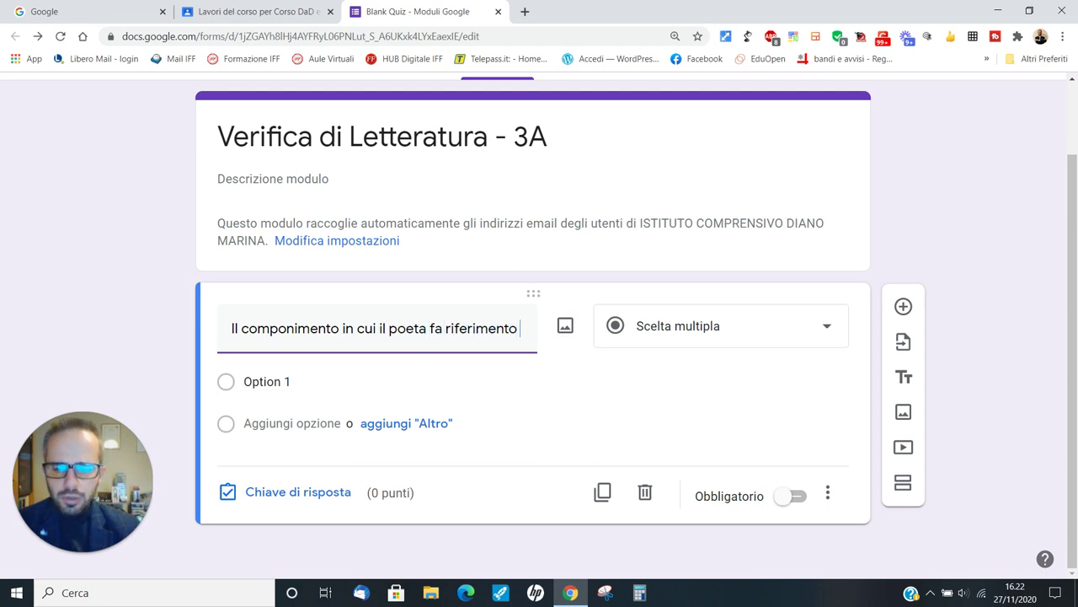
type("all'")
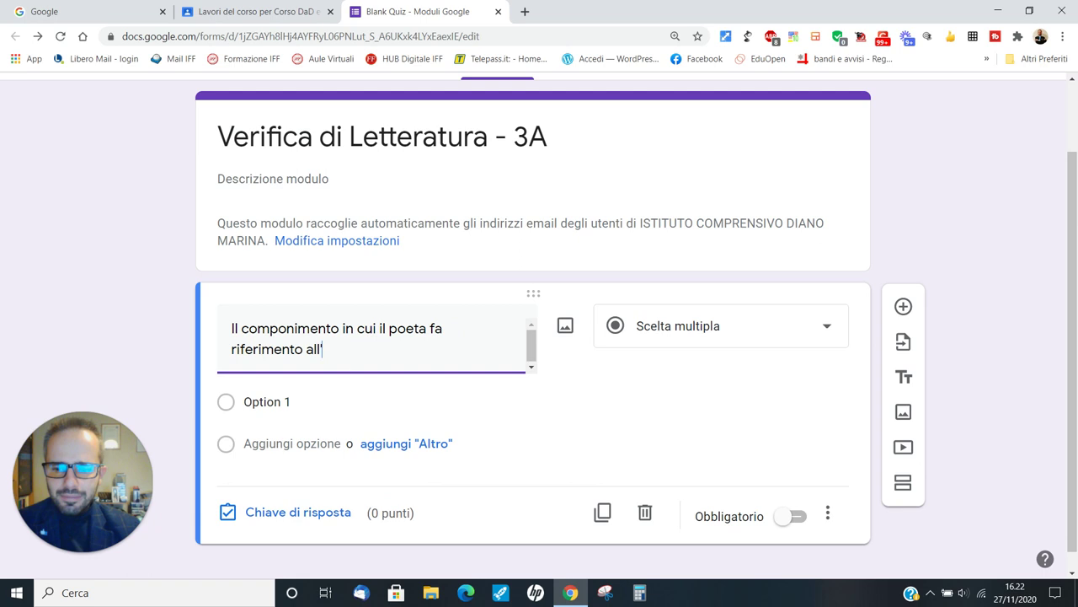
type("\"")
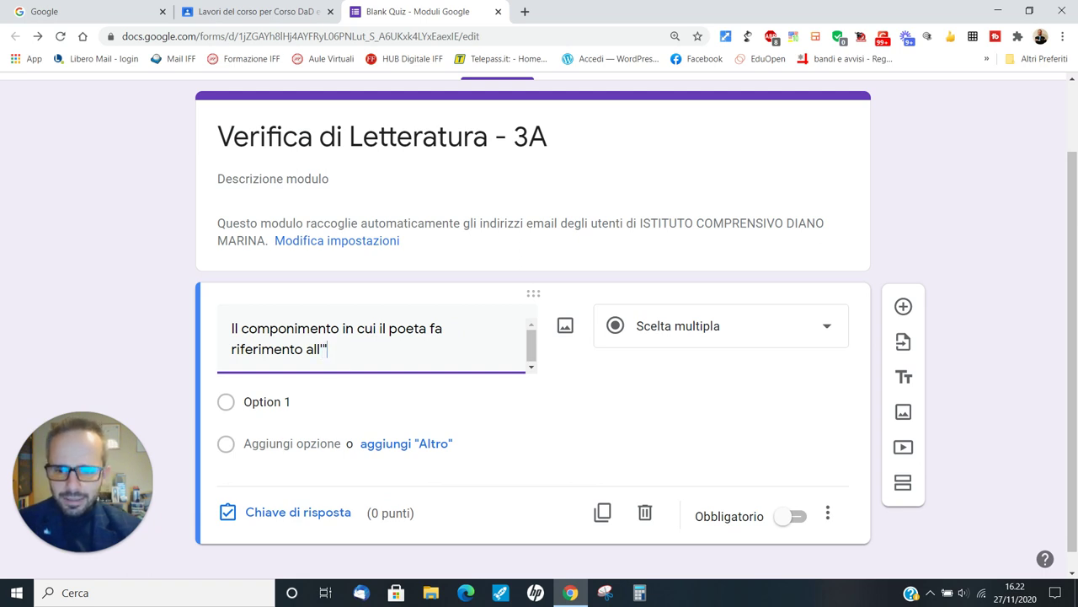
key("Left")
type("\"")
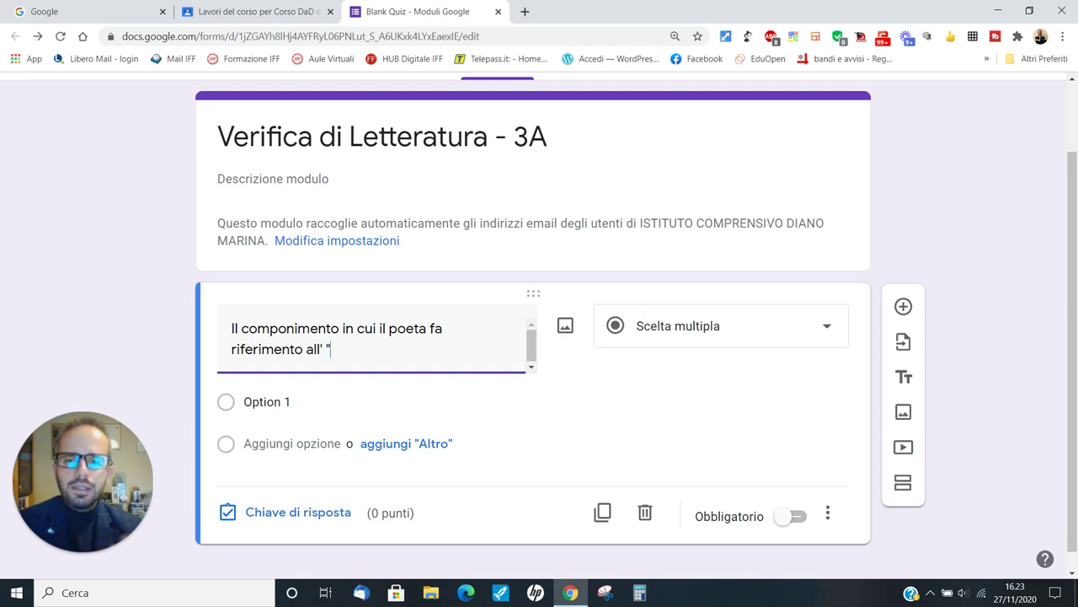
type("ermo coll")
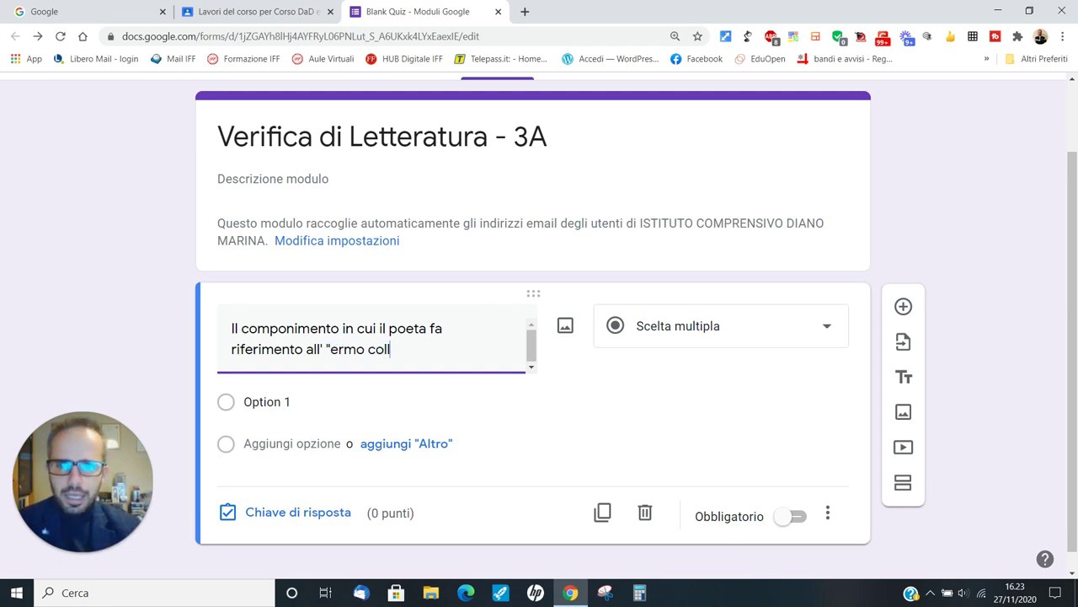
type("e\" ")
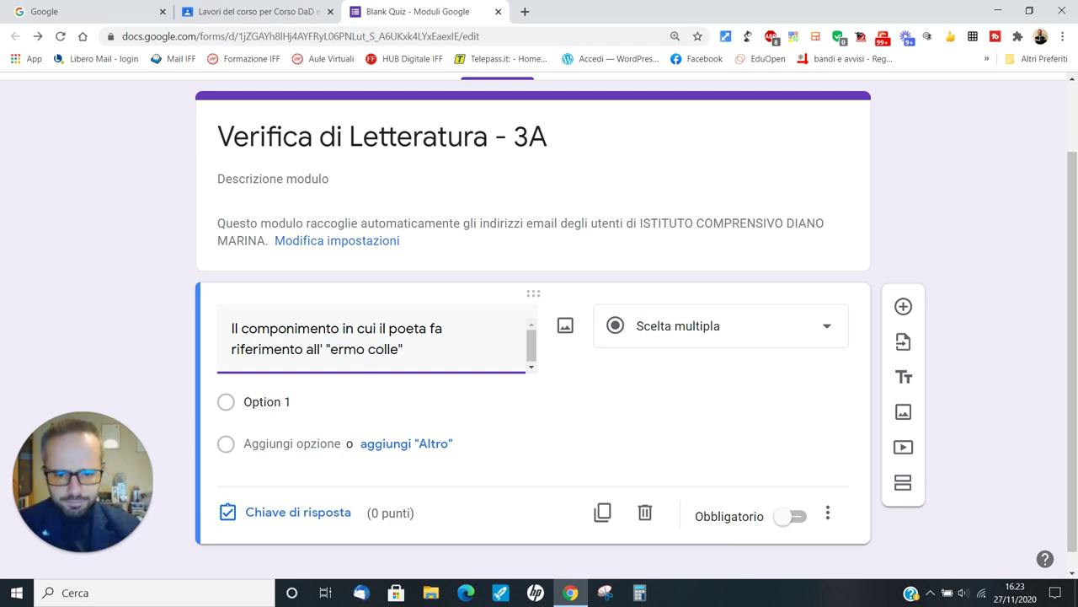
type("è:")
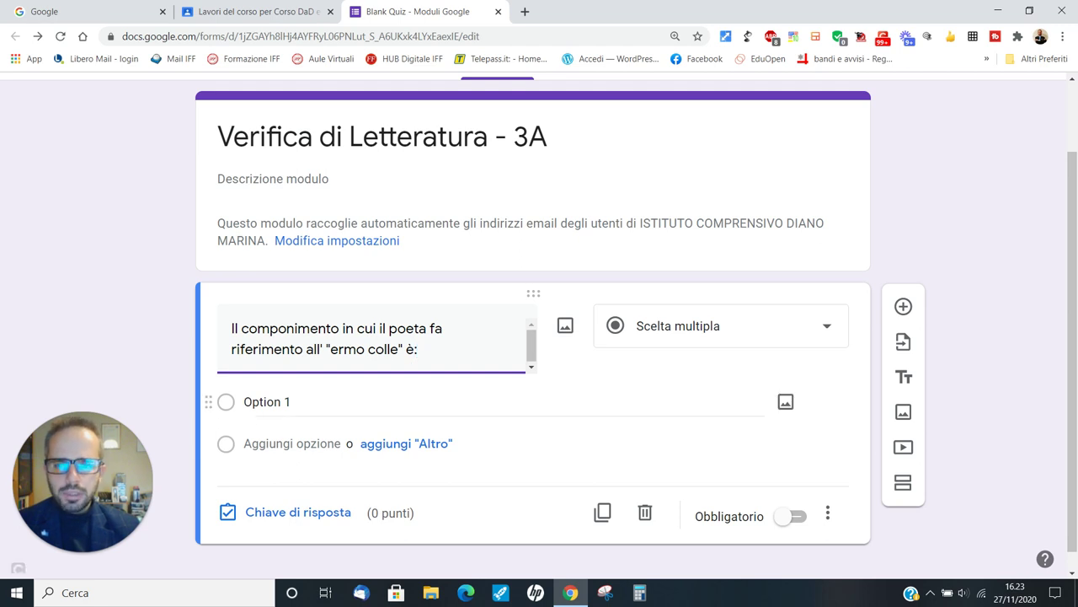
Give the question the answer options "A Silvia" and "L'infinito", and make it required
left_click(266, 402)
type("A Silvia")
left_click(287, 443)
type("L'infinito")
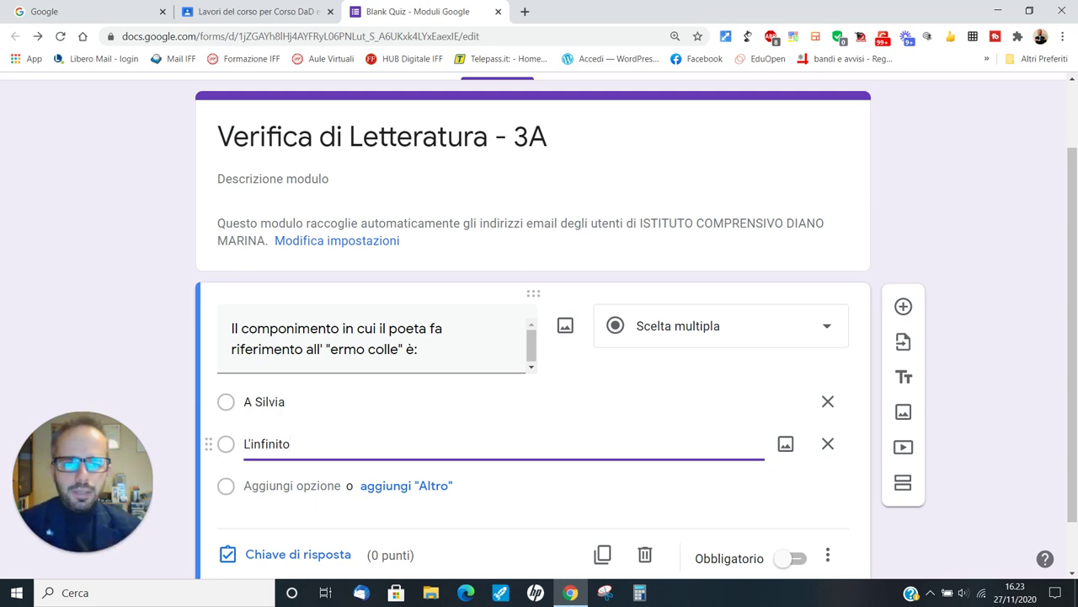
scroll(539, 337, "down", 1)
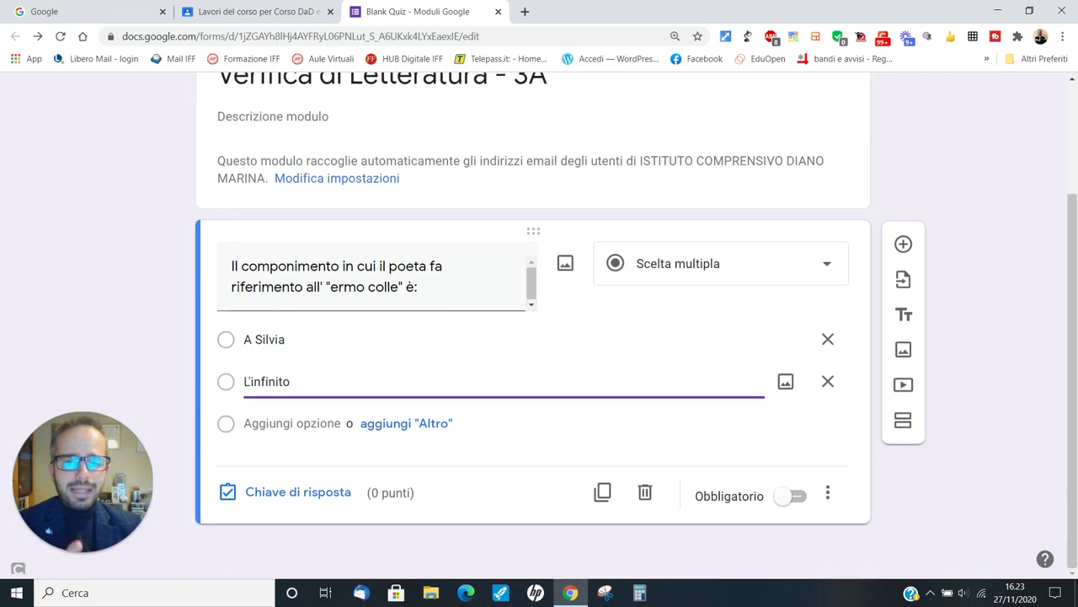
left_click(796, 496)
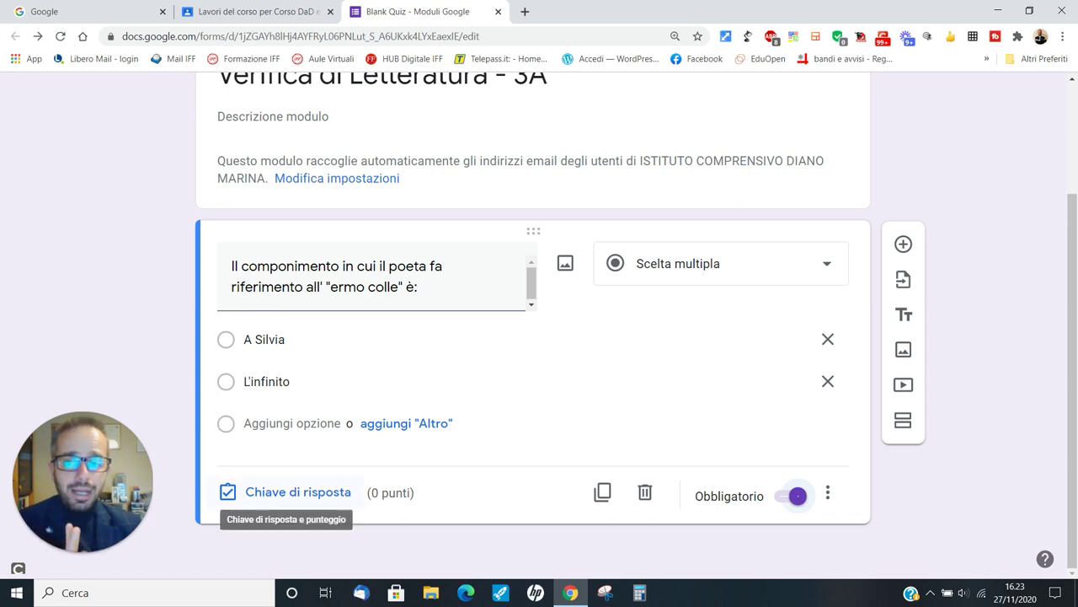
Set the question's answer key to "L'infinito" as the only correct answer, worth 1 point
left_click(311, 491)
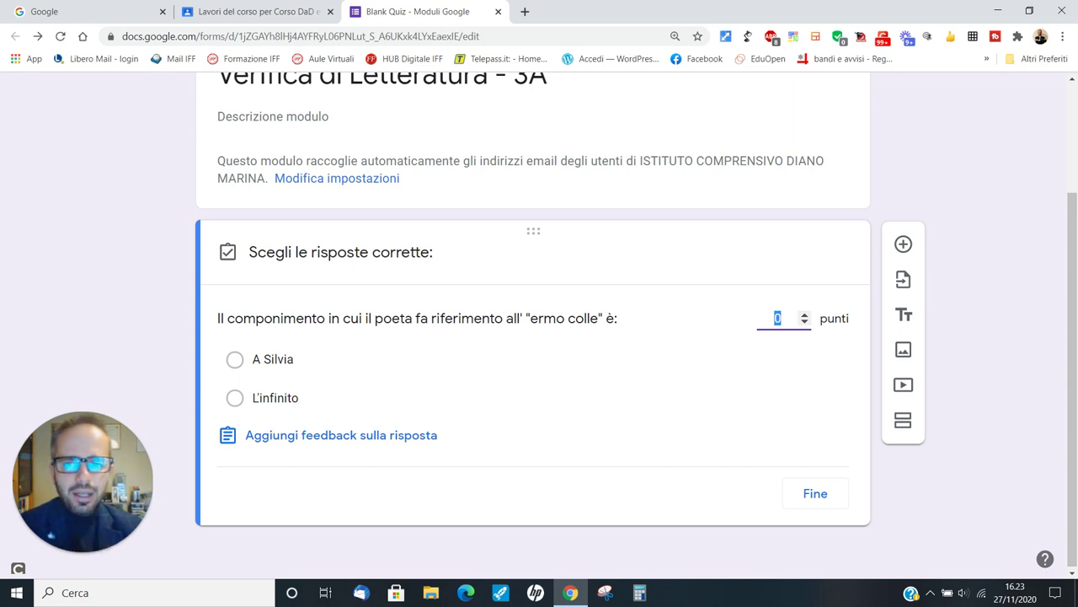
left_click(255, 398)
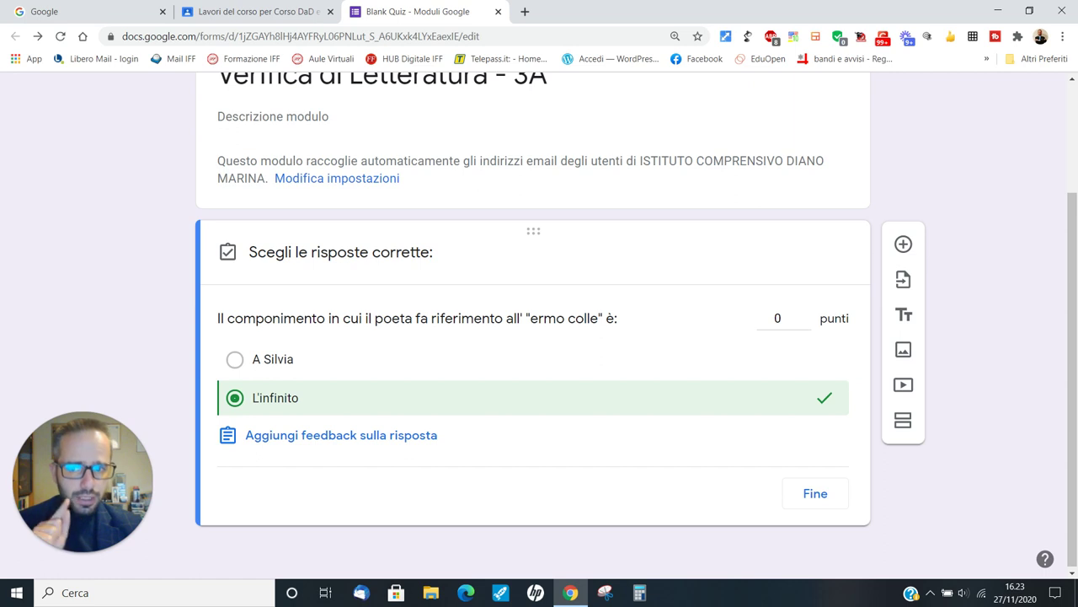
left_click(235, 359)
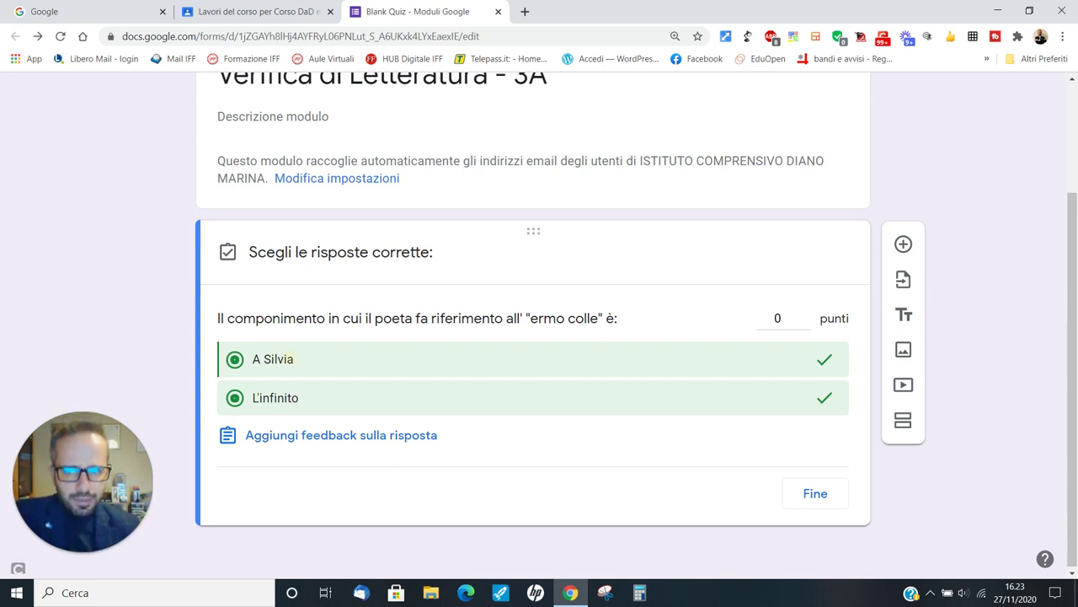
left_click(235, 359)
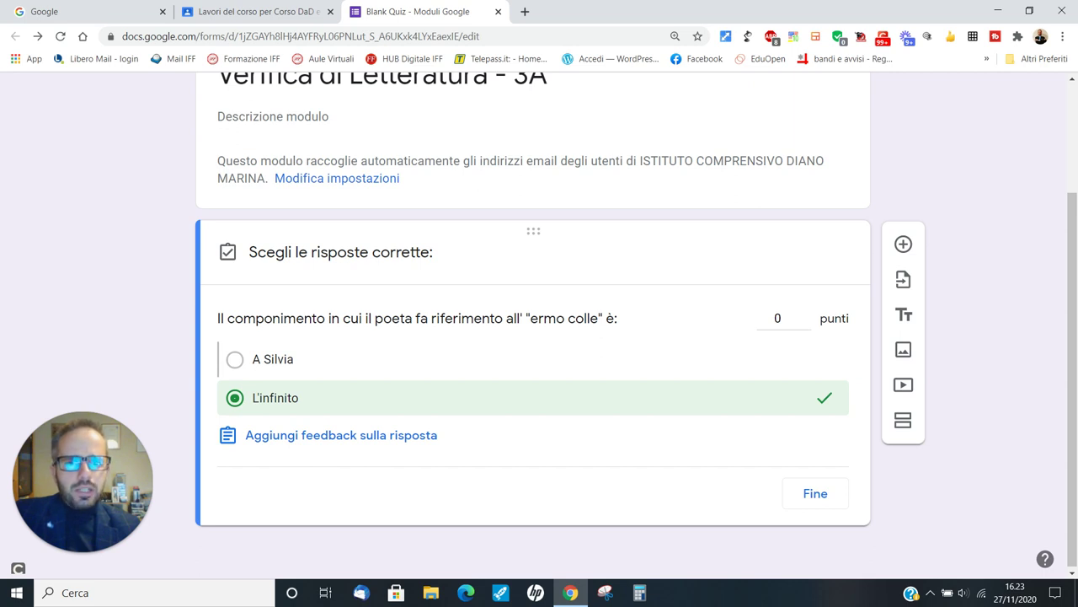
left_click(788, 318)
key("Up")
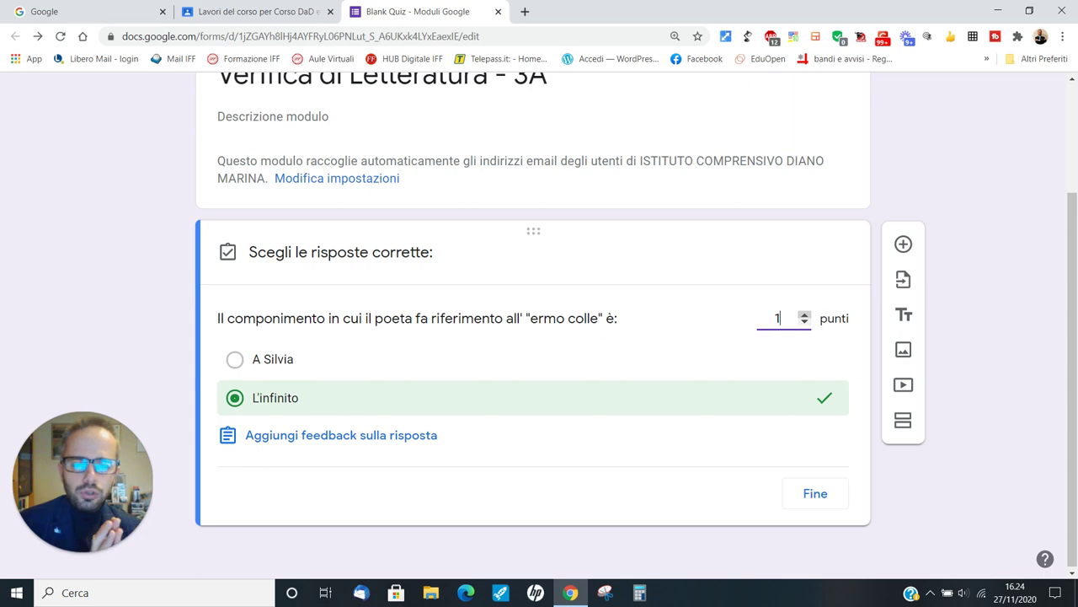
left_click(815, 493)
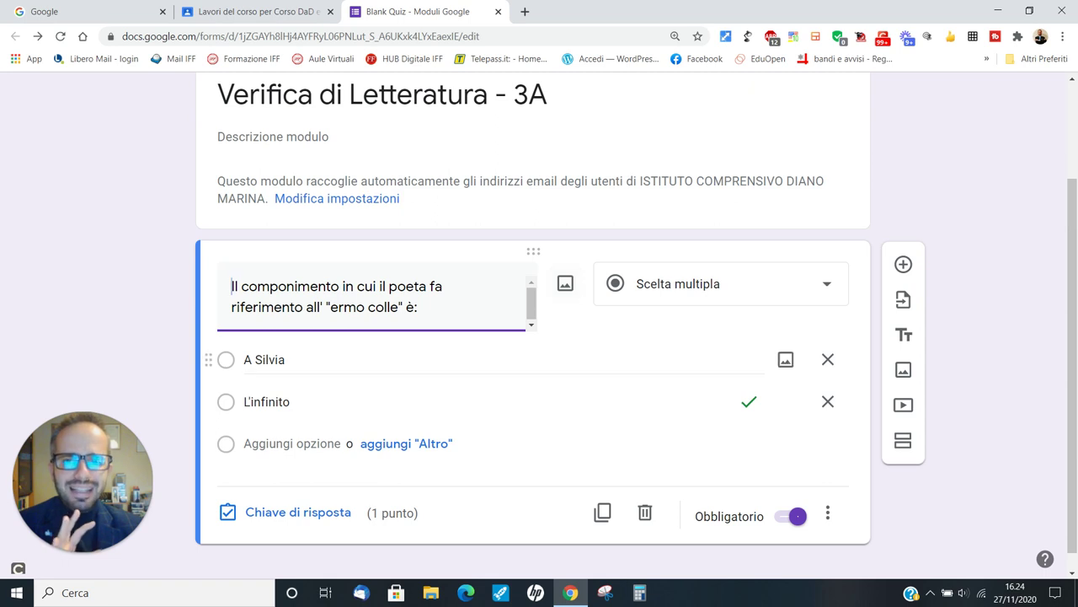
left_click(477, 358)
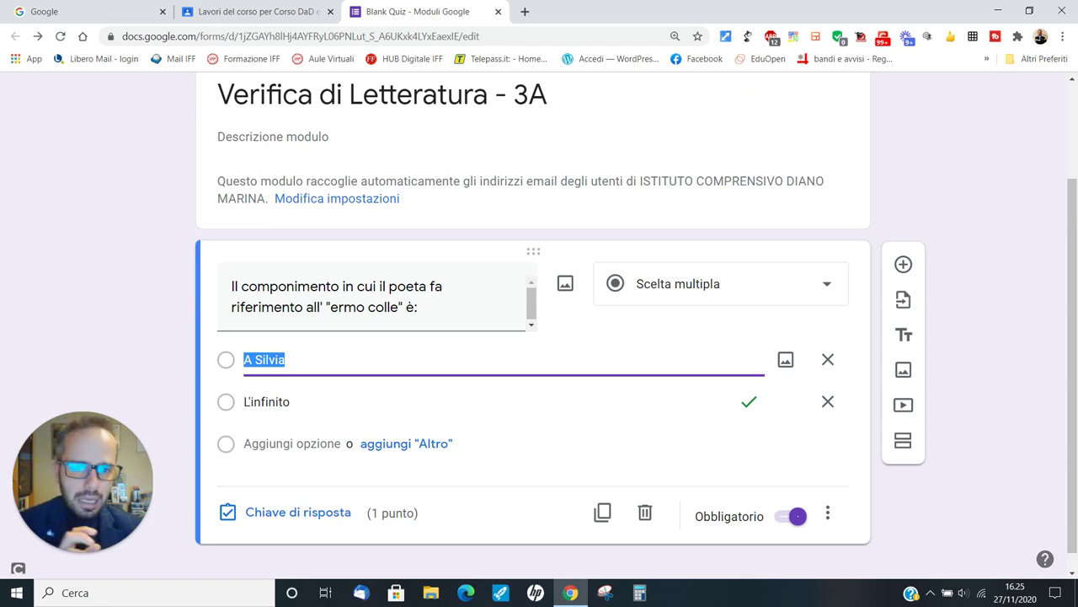
Close the quiz form to check its attachment in the Classroom assignment, and reopen the attached form for editing
scroll(539, 321, "up", 1)
scroll(539, 321, "up", 1)
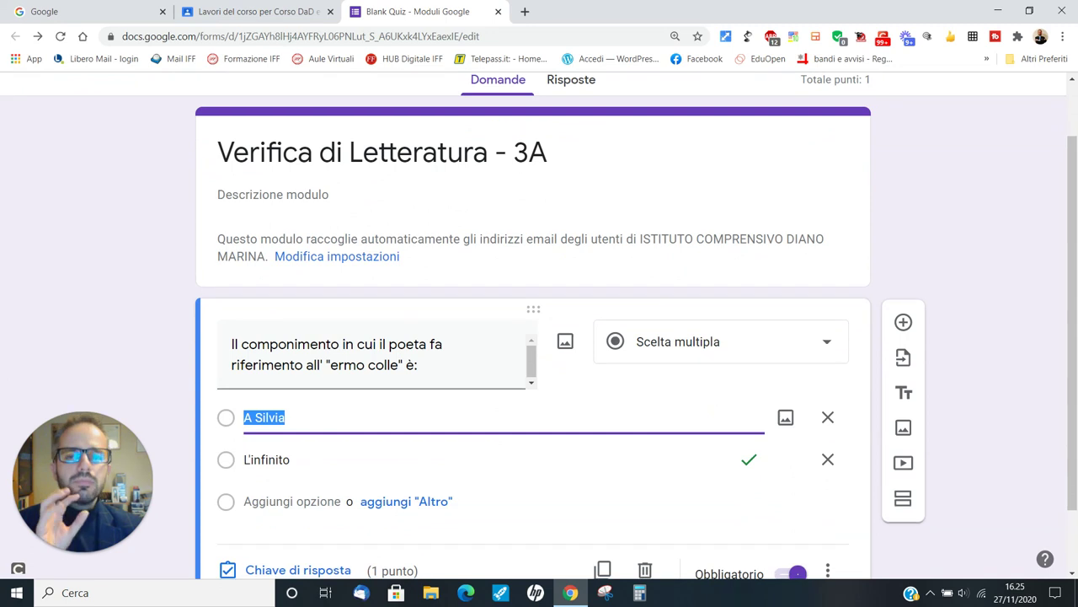
scroll(539, 337, "up", 1)
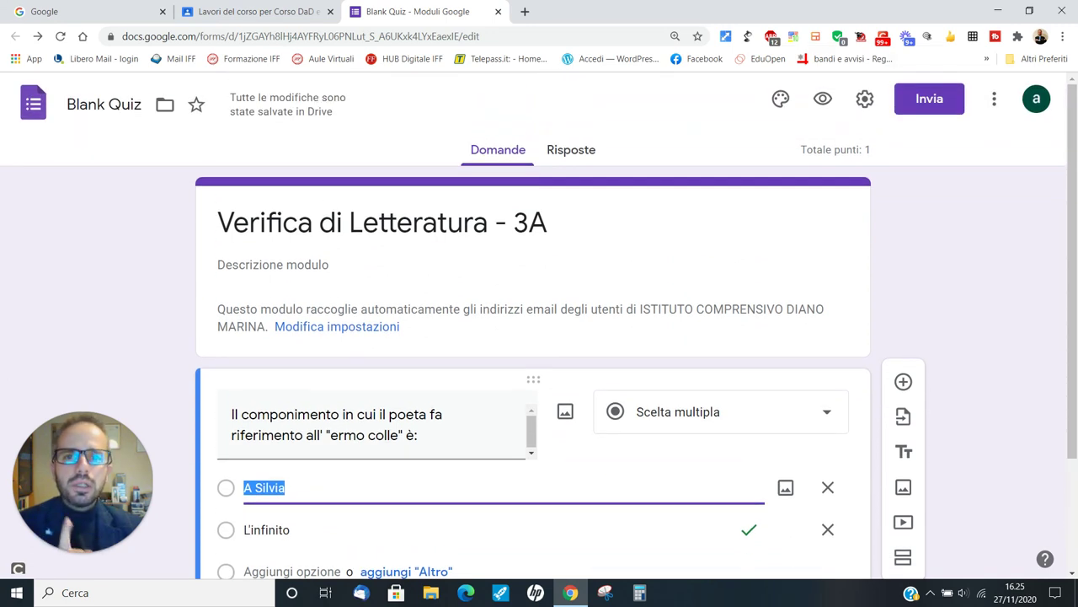
left_click(498, 11)
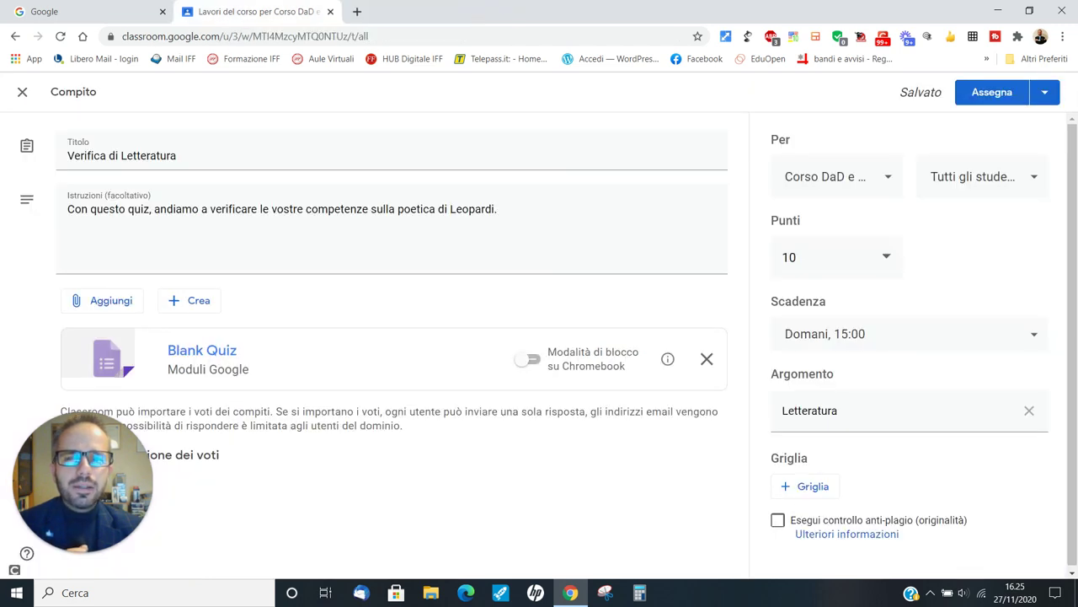
left_click(228, 354)
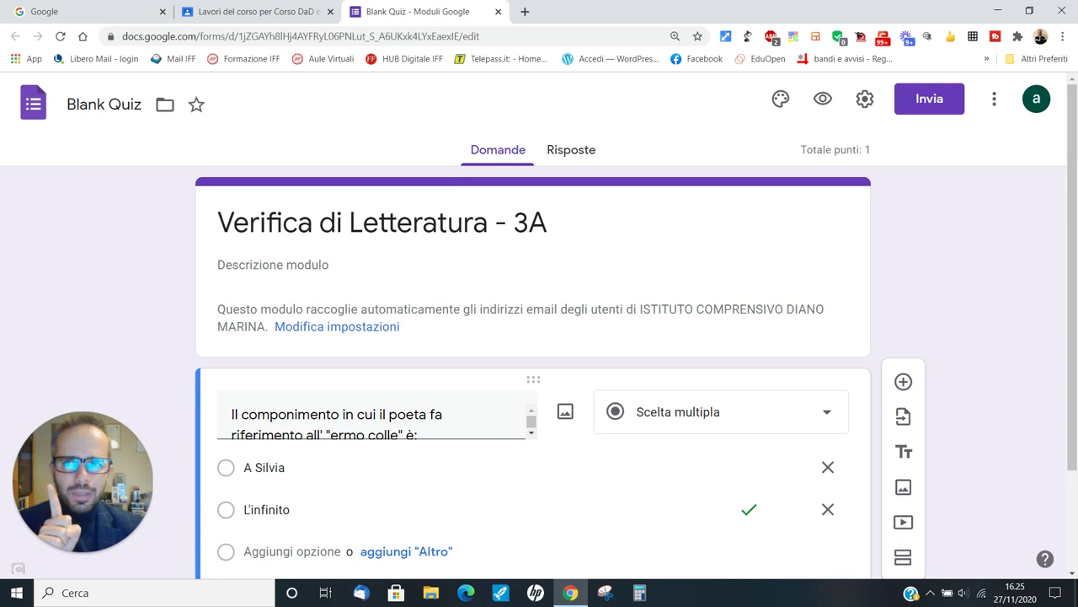
Rename the form file from its default name to "Verifica di Letteratura - 3A" and return to the Classroom assignment
left_click(135, 103)
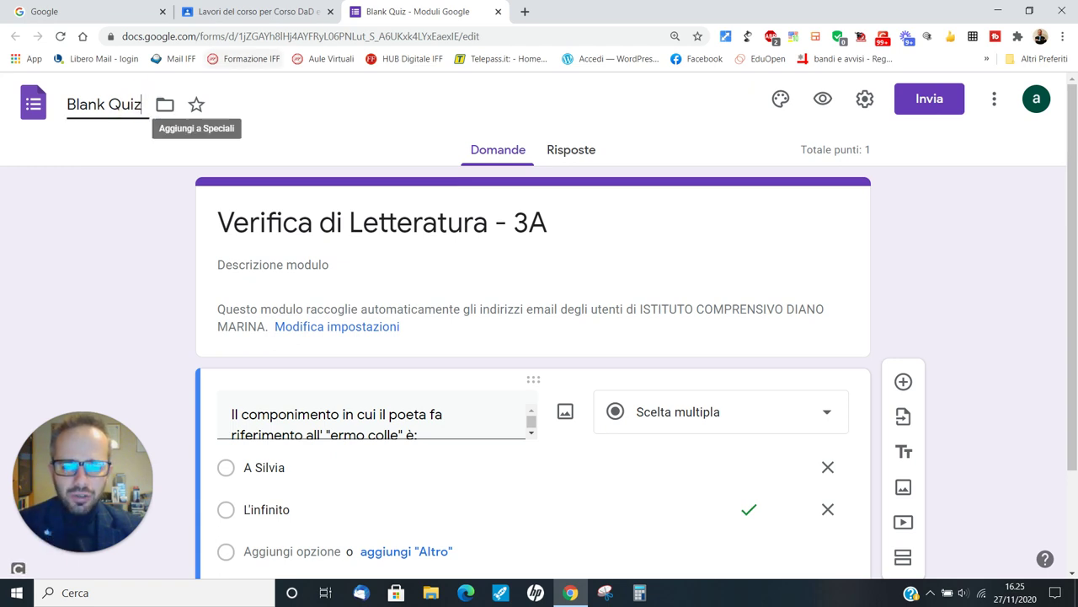
key("BackSpace")
key("BackSpace")
key("BackSpace")
key("BackSpace")
key("BackSpace")
key("BackSpace")
key("BackSpace")
key("BackSpace")
key("BackSpace")
key("BackSpace")
type("Veri")
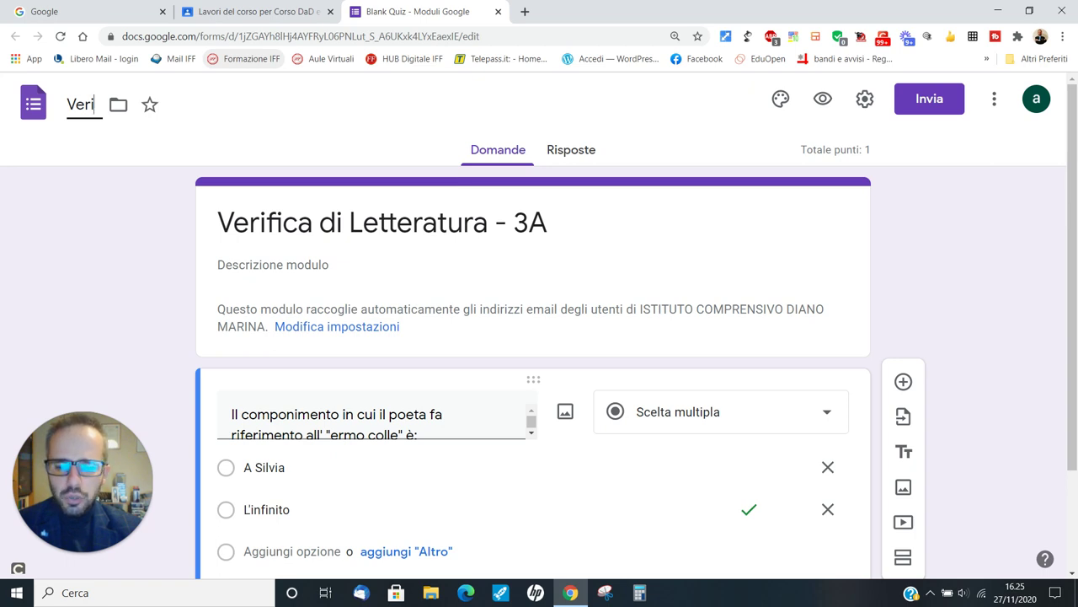
type("fica di l")
key("BackSpace")
type("Letter")
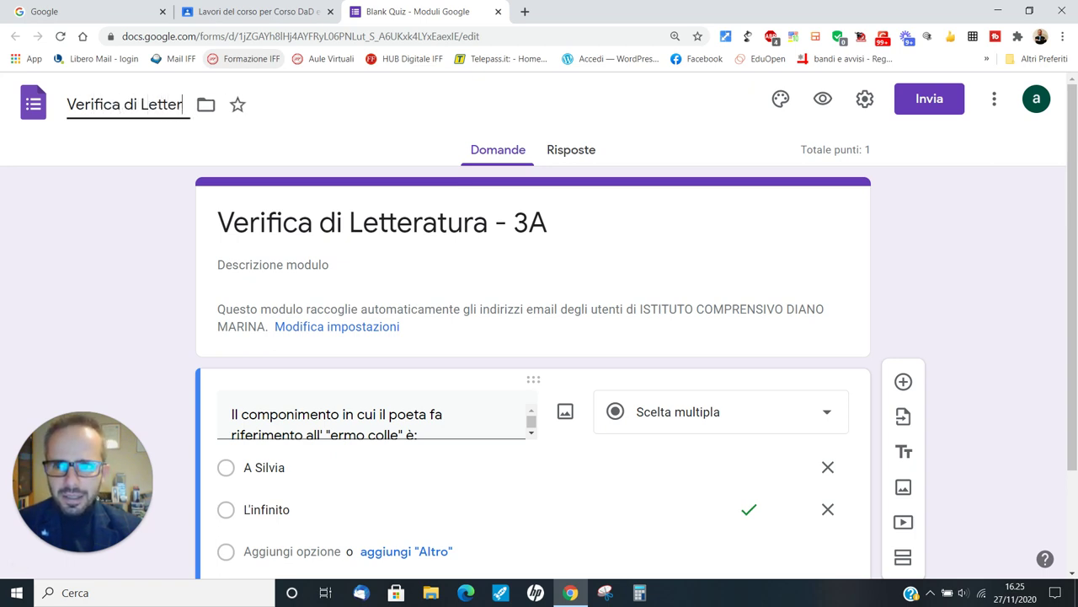
type("atura - 3A")
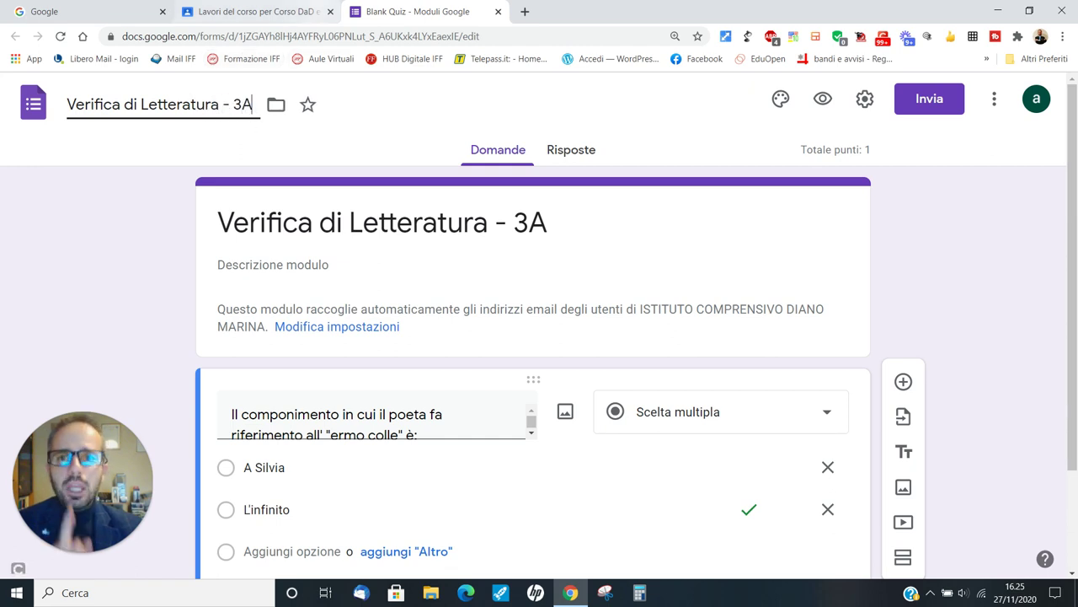
left_click(498, 11)
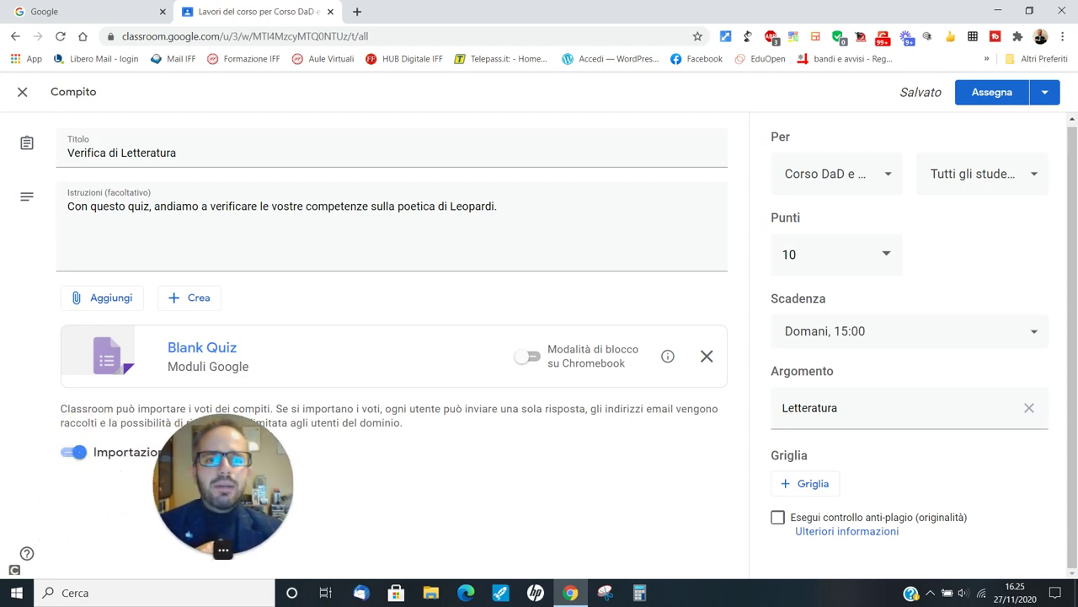
Review the publishing options for the "Verifica di Letteratura" assignment and assign it to the class immediately
scroll(539, 337, "up", 1)
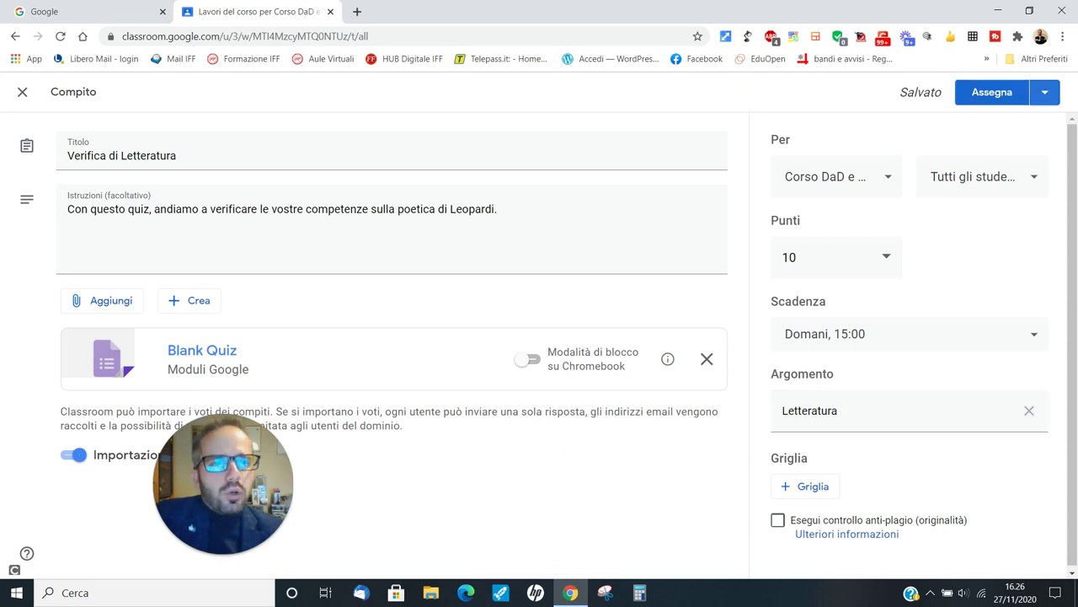
left_click(1045, 92)
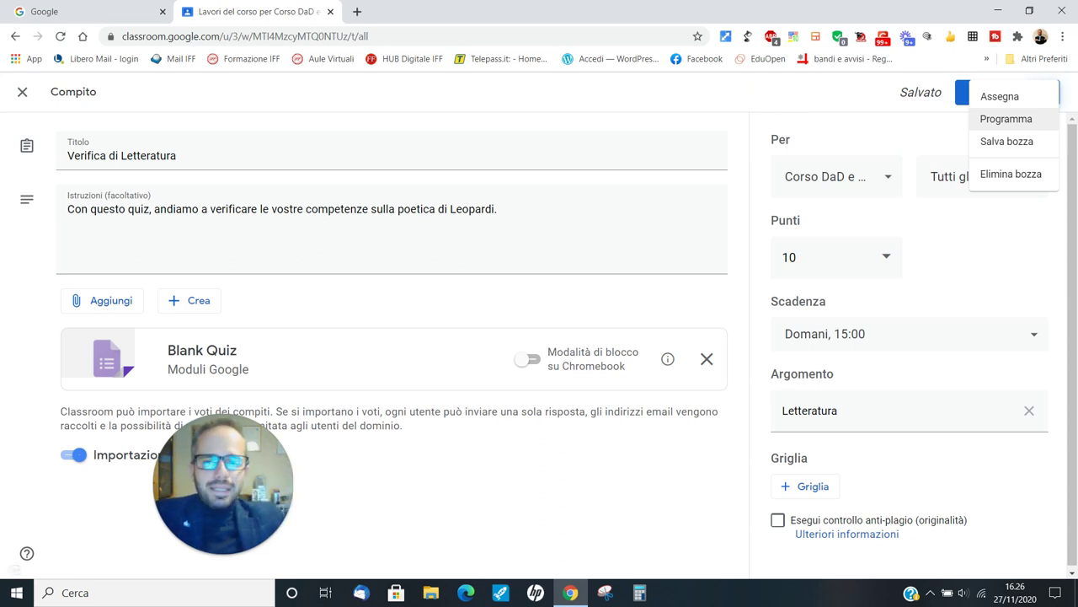
left_click(827, 93)
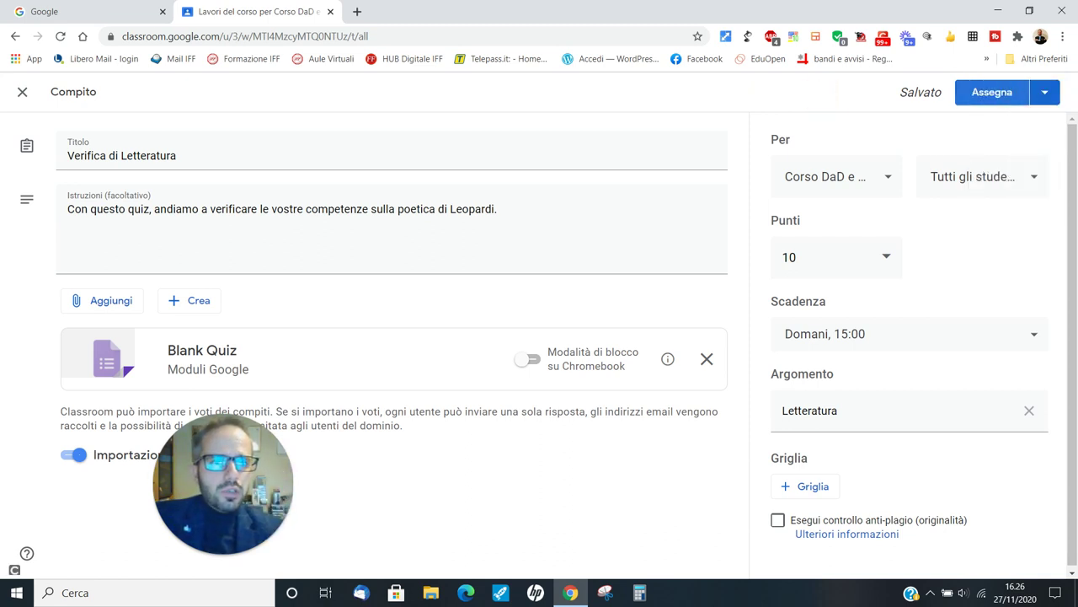
left_click(987, 90)
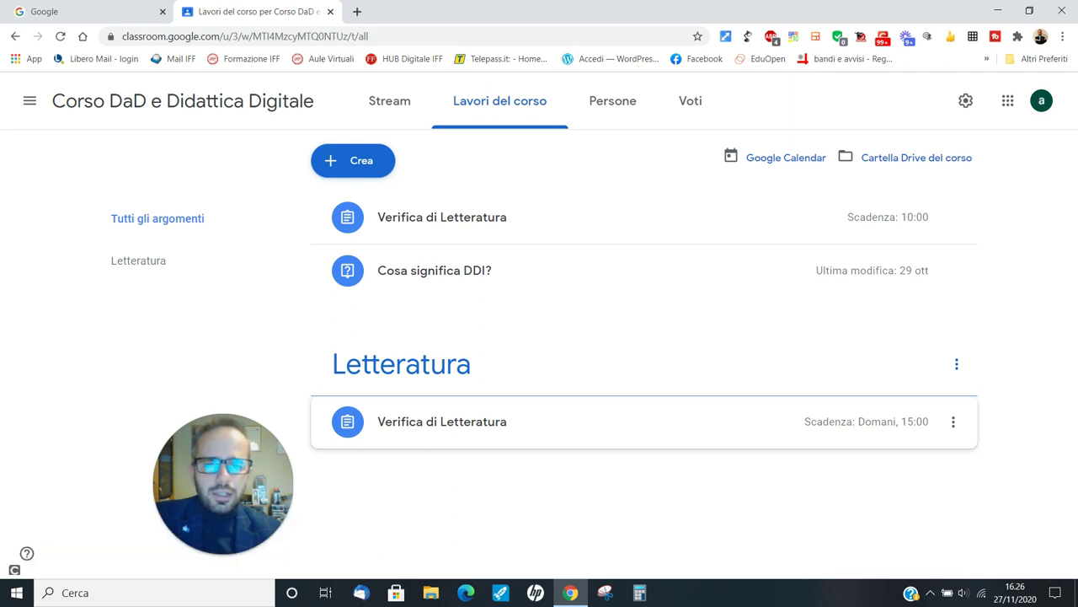
Expand the "Verifica di Letteratura" assignment under the Letteratura topic and open its student submissions
left_click(422, 421)
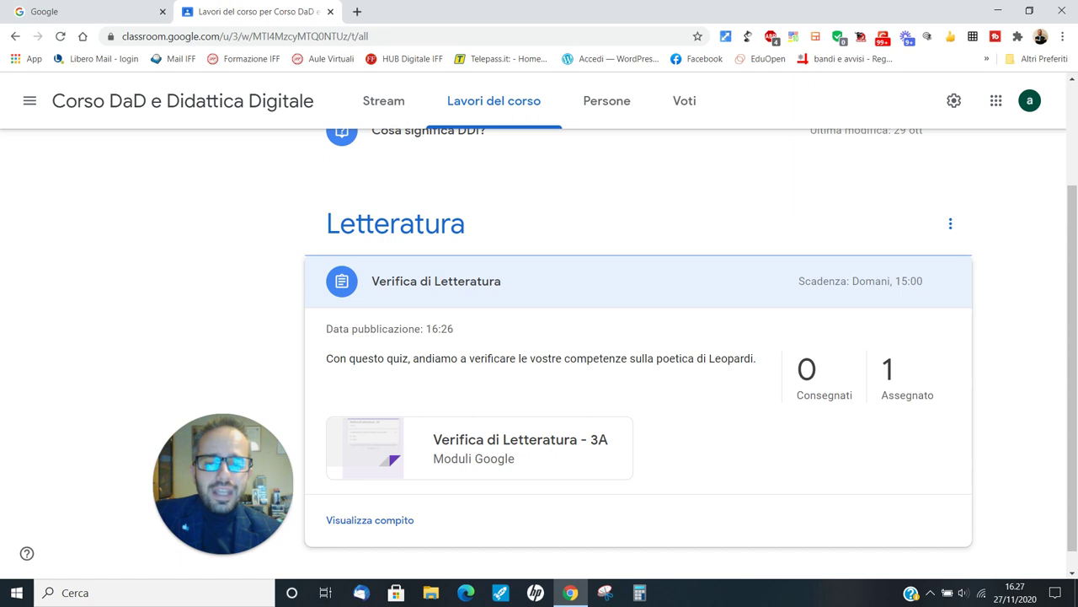
left_click(807, 375)
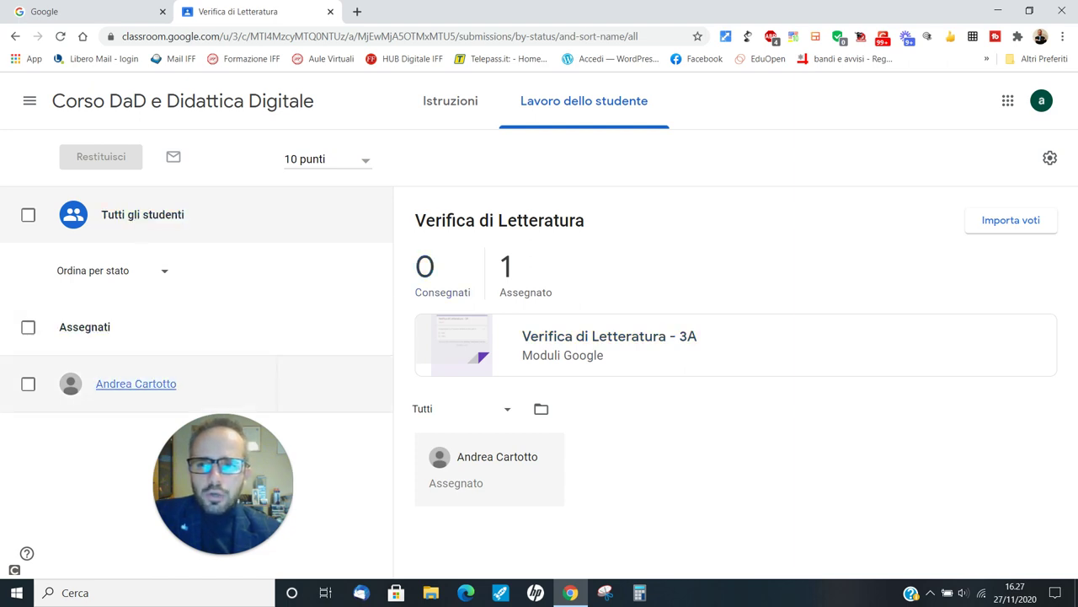
Select the assigned student and bring up the quiz grade import, cancelling it without importing
left_click(27, 383)
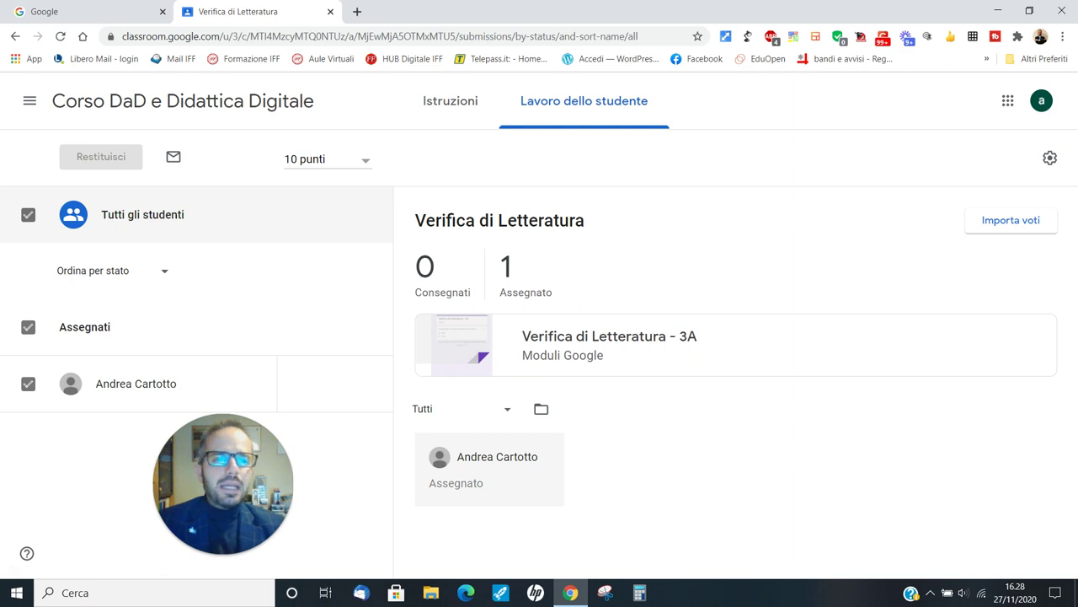
left_click(1011, 220)
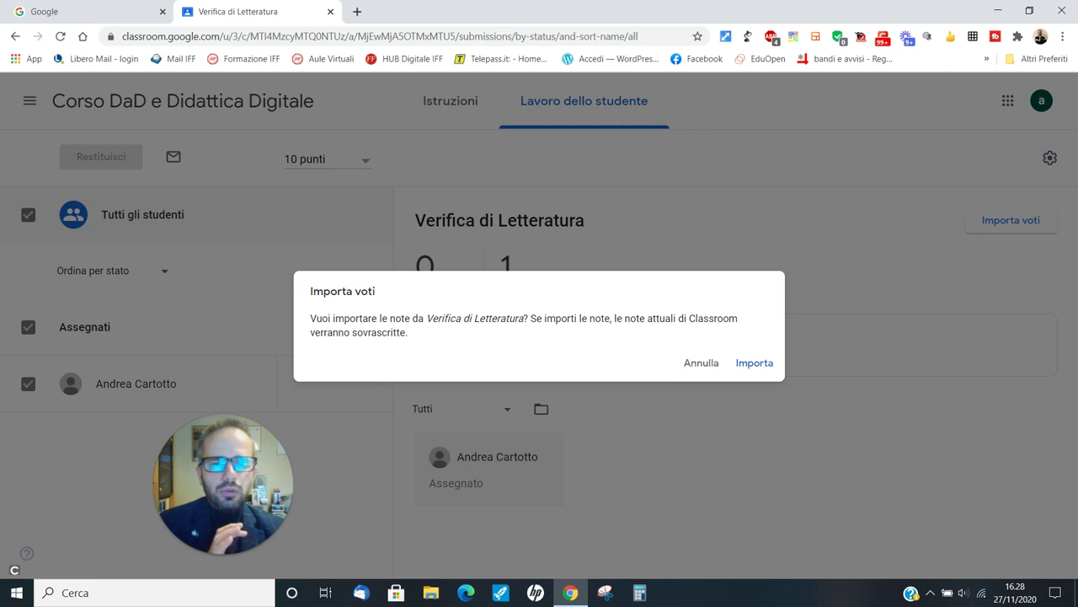
key("Escape")
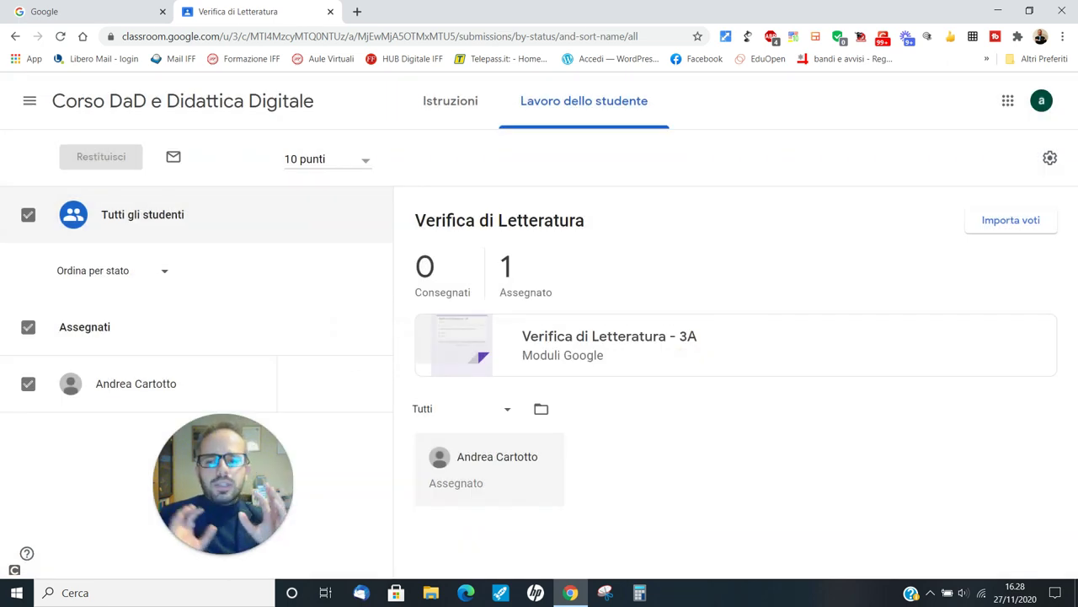